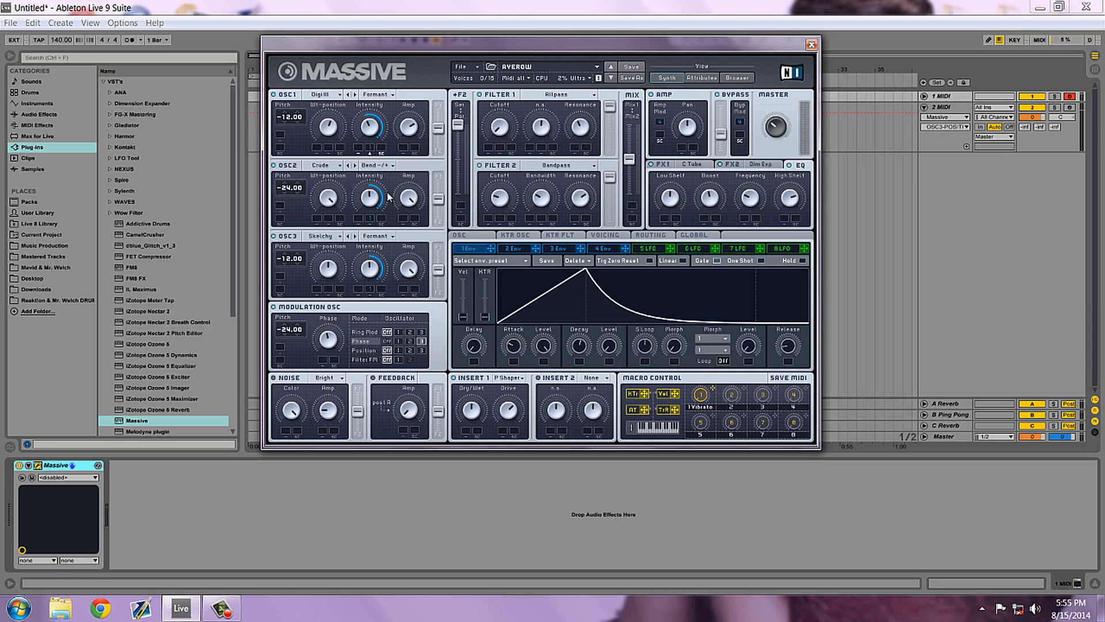
Switch from the AVEROW reference patch to the Massive instance on the 2 MIDI track and play a test note.
mouse_move(379, 45)
mouse_down()
mouse_move(406, 35)
mouse_move(366, 34)
mouse_move(381, 58)
mouse_up()
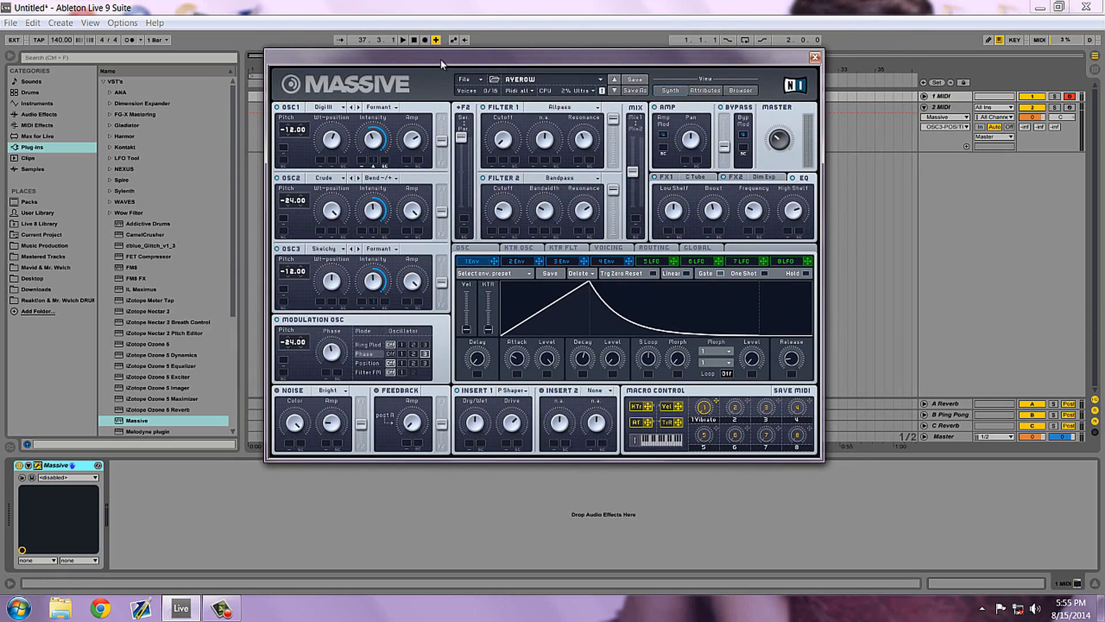
mouse_move(492, 58)
mouse_down()
mouse_move(478, 63)
mouse_move(494, 70)
mouse_move(476, 76)
mouse_move(484, 58)
mouse_move(470, 63)
mouse_up()
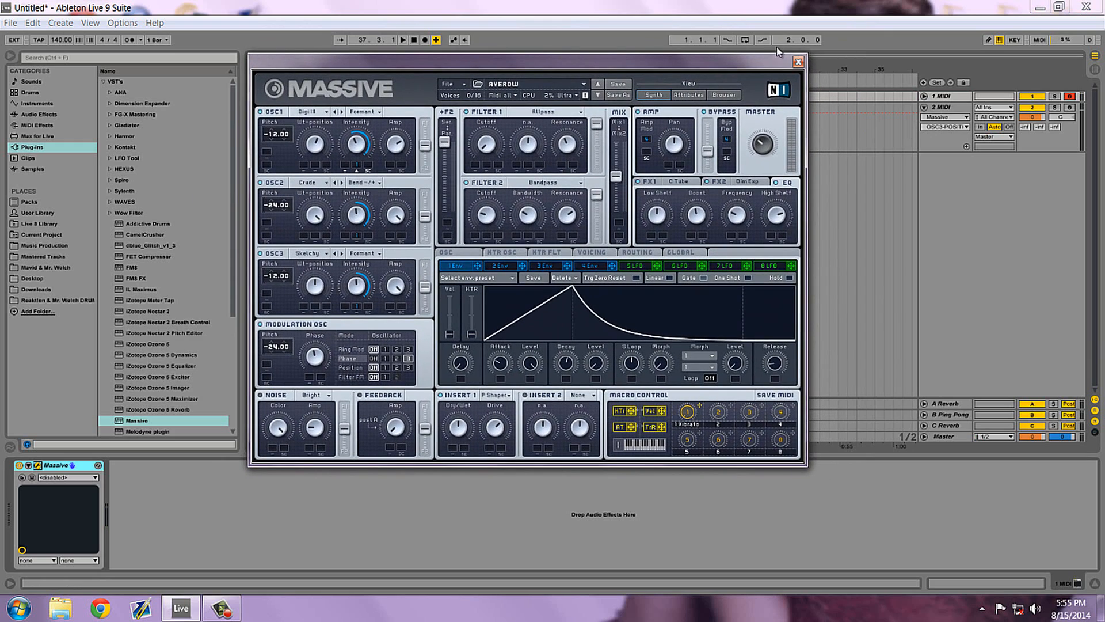
click(798, 63)
click(1055, 122)
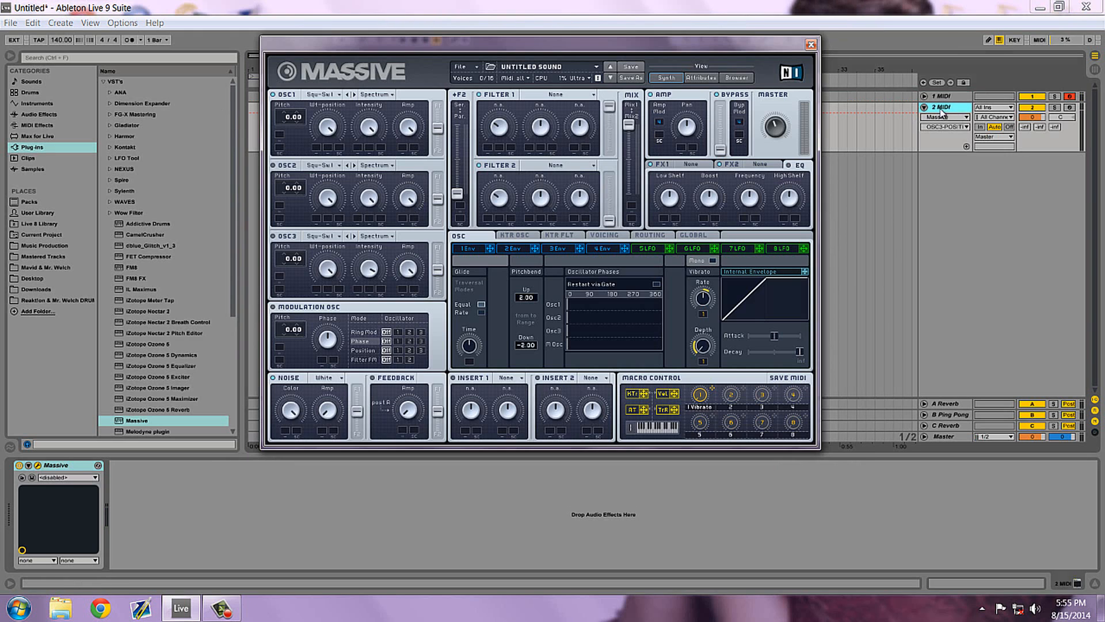
drag(707, 46, 698, 67)
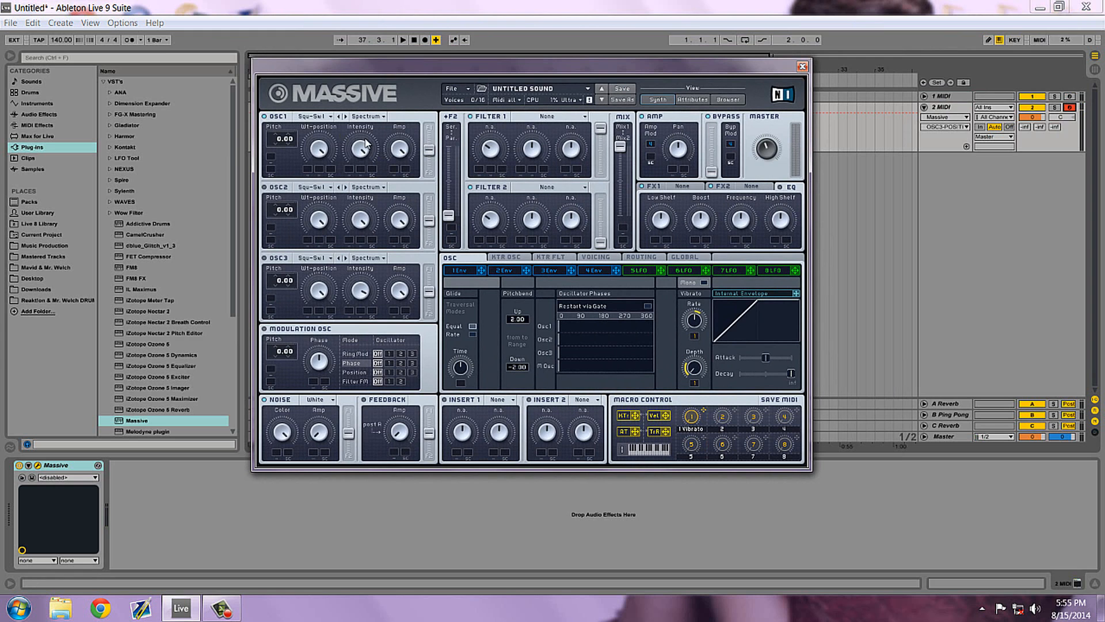
key(a)
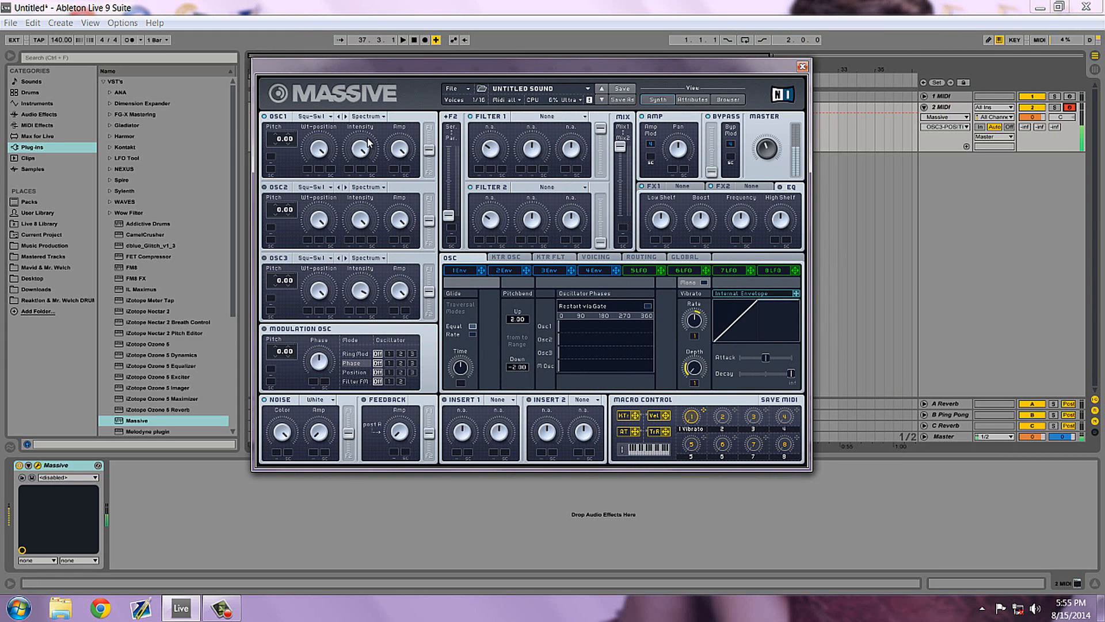
Start a new blank sound in the 2 MIDI track's Massive instance.
mouse_move(507, 66)
mouse_down()
mouse_move(524, 98)
mouse_move(509, 88)
mouse_move(518, 75)
mouse_up()
click(464, 95)
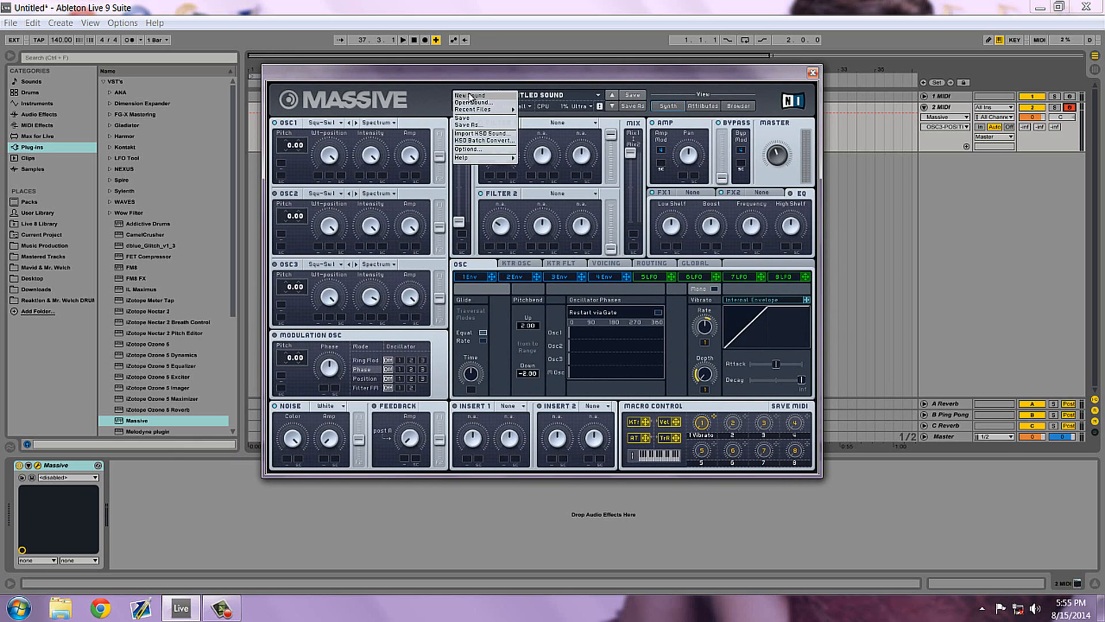
click(471, 96)
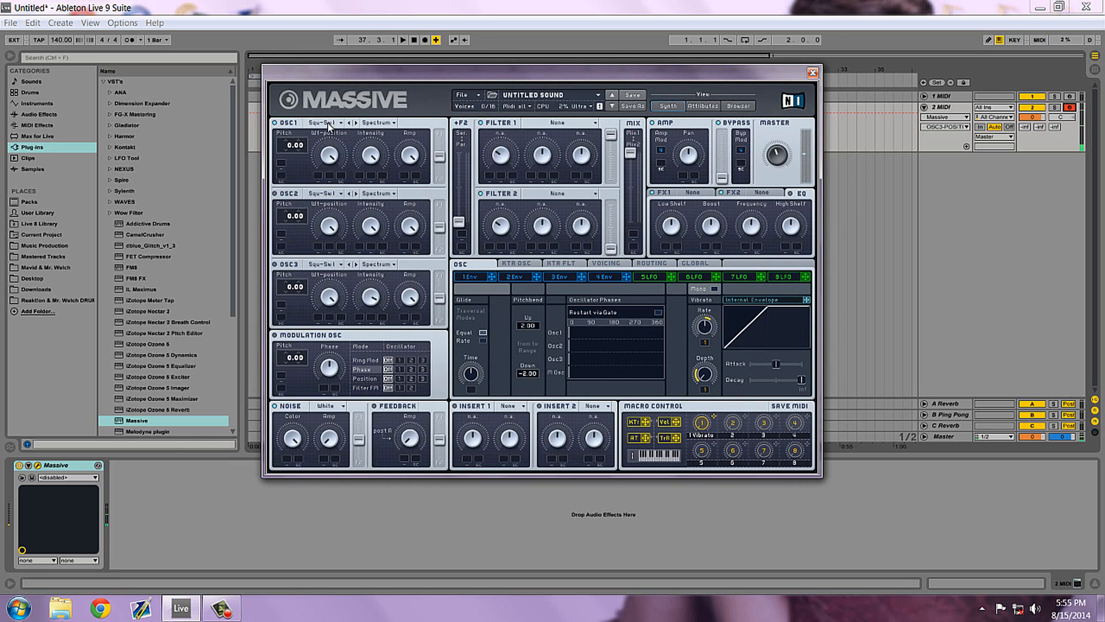
Set OSC1 to the Digi Cook III wavetable in Formant mode.
click(326, 123)
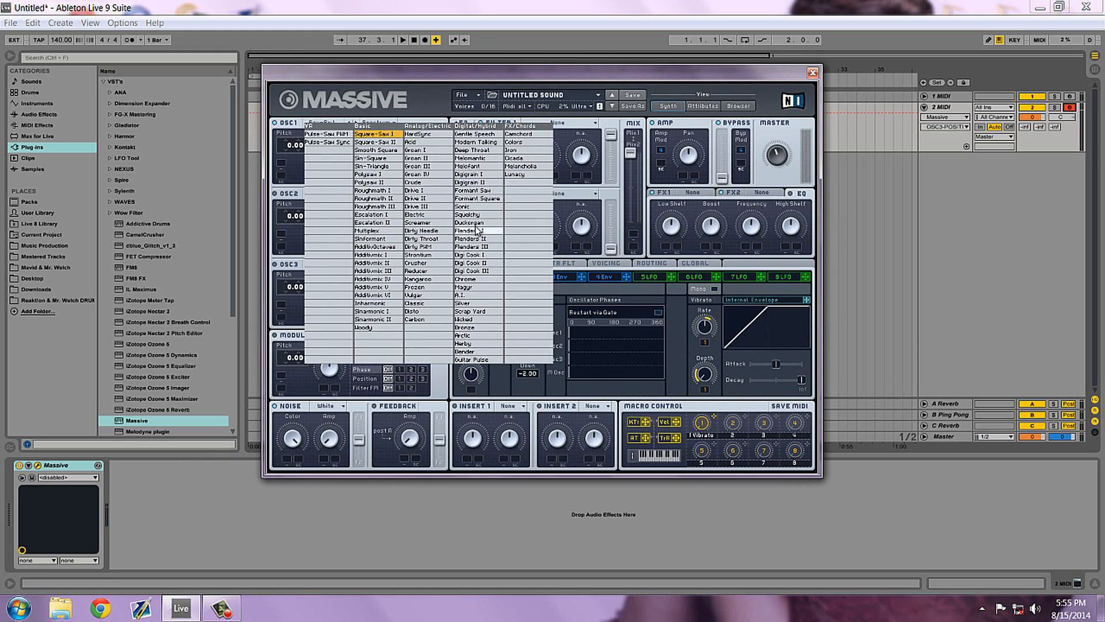
click(483, 271)
click(379, 123)
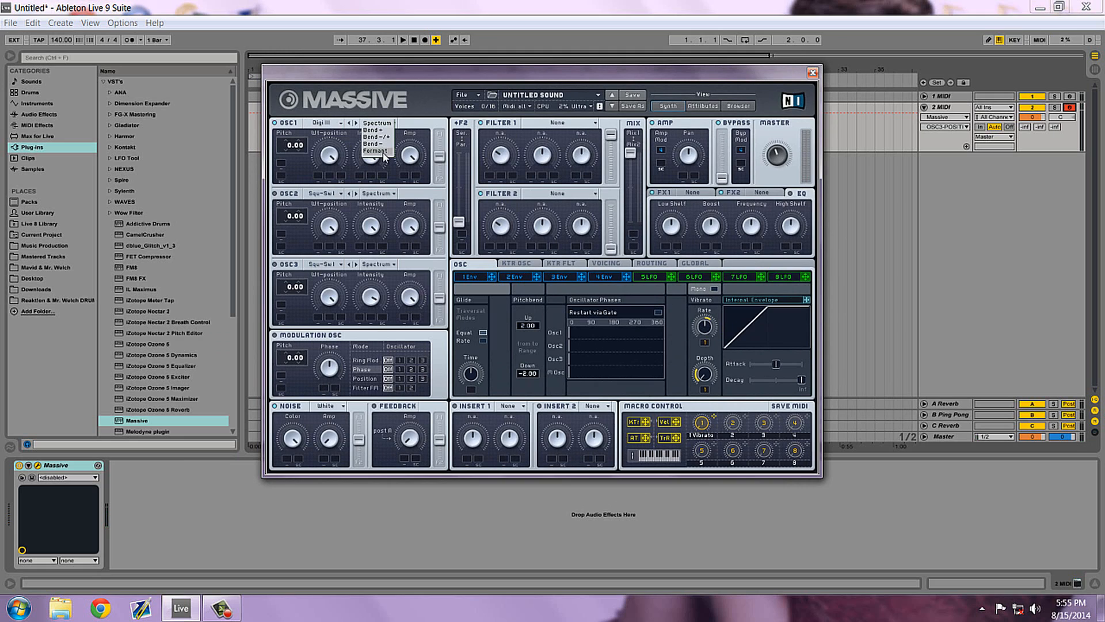
click(382, 152)
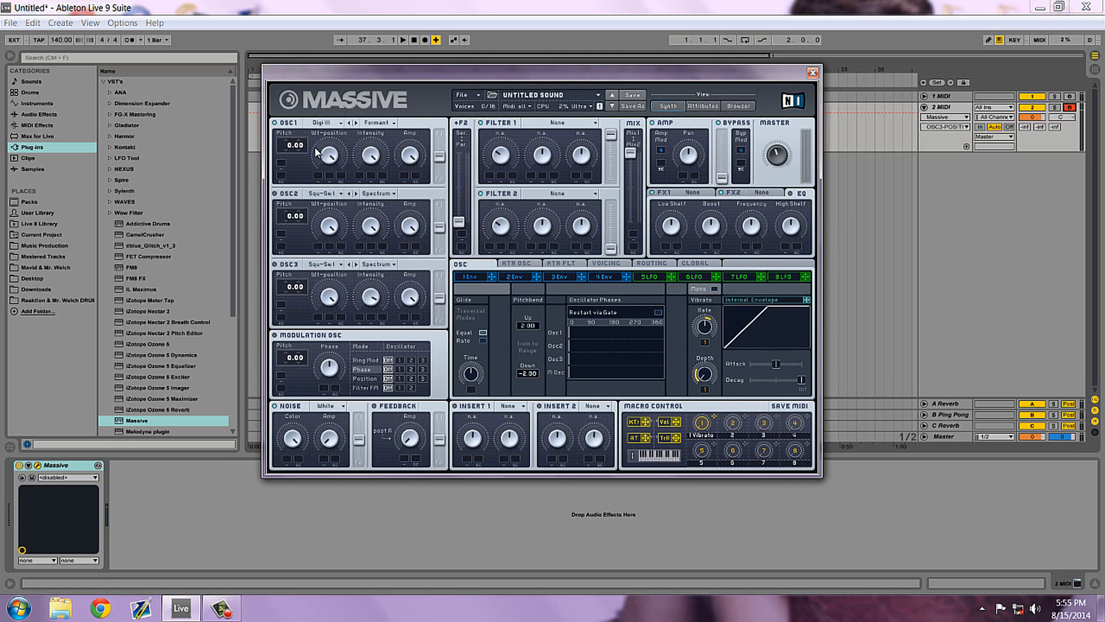
Set OSC1's pitch to -12.00, play test notes and try out its Intensity knob.
drag(285, 145, 285, 150)
key(a)
key(a)
drag(380, 155, 385, 124)
Set OSC2 to the Crude wavetable in Bend -/+ mode with a pitch of -24.00.
click(330, 196)
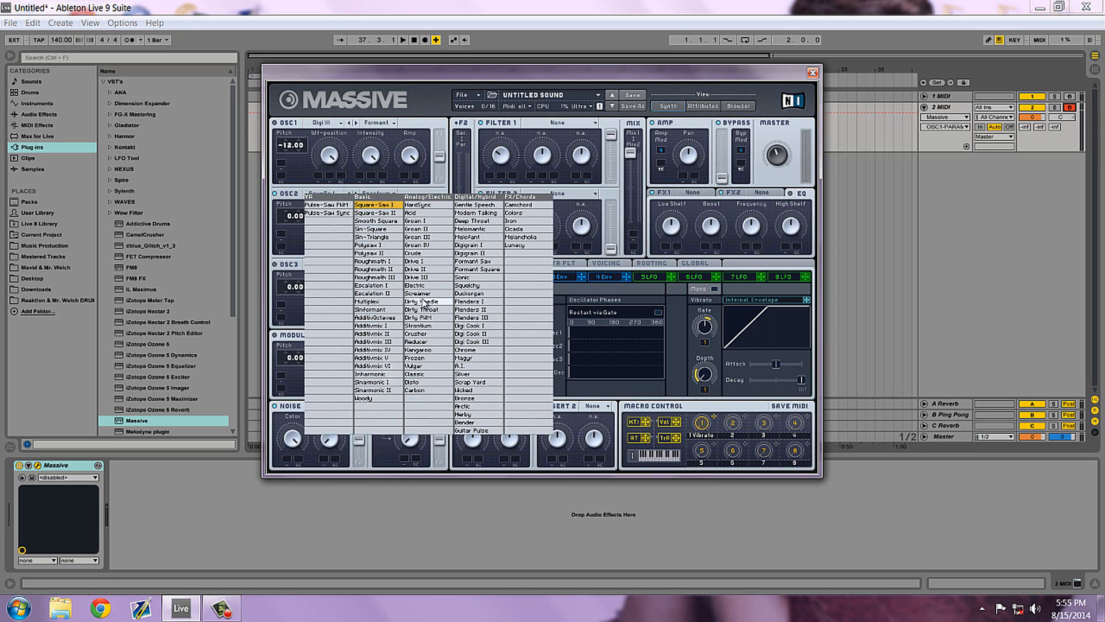
click(418, 253)
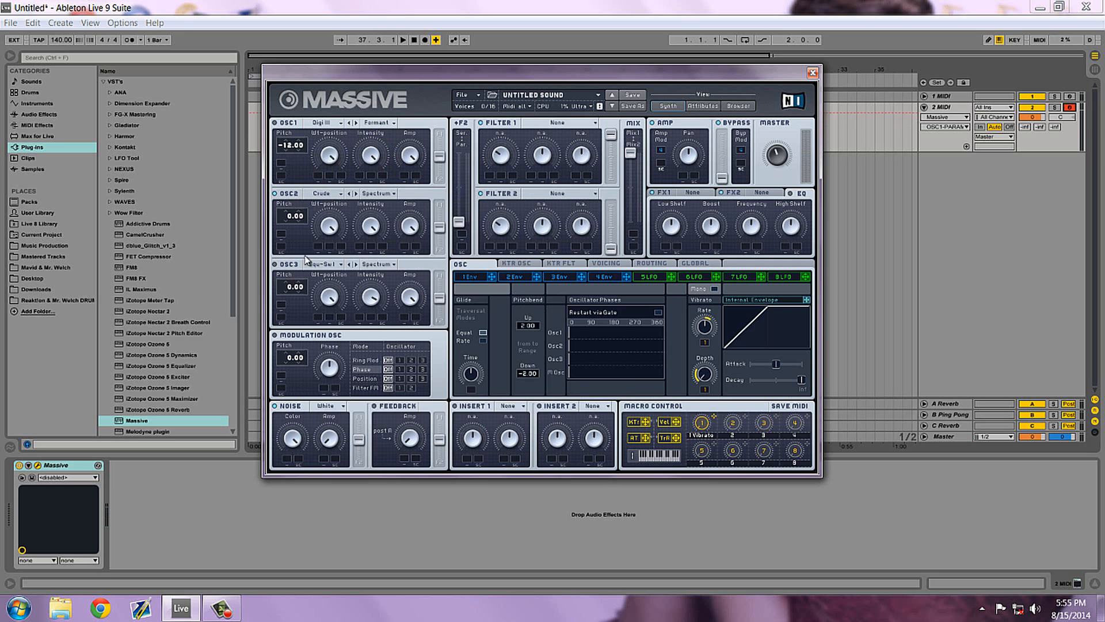
click(376, 194)
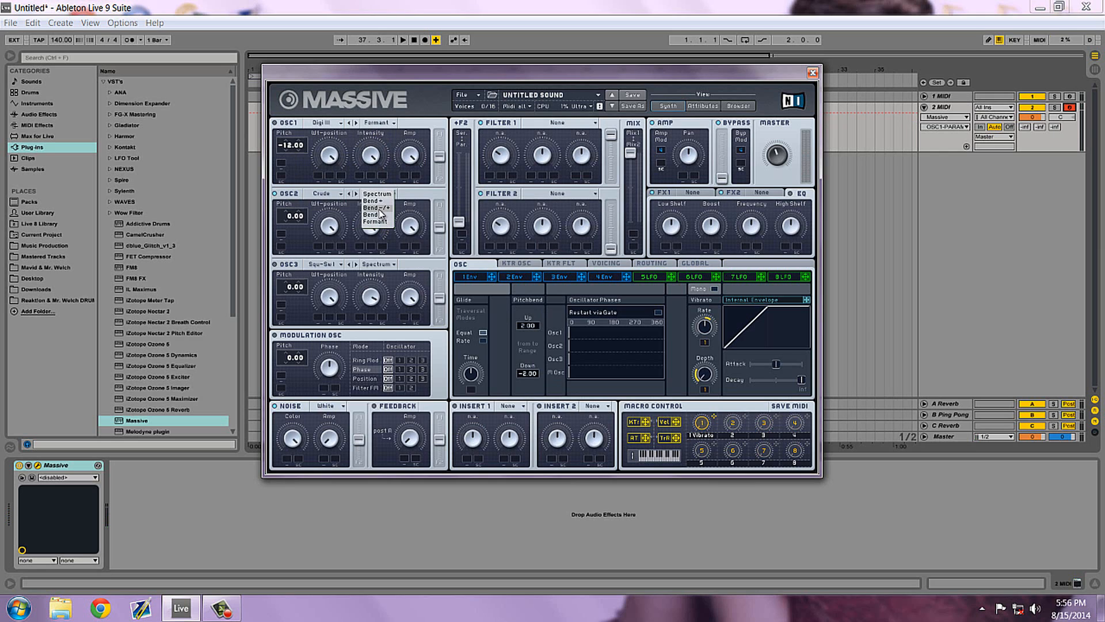
click(377, 207)
drag(288, 213, 288, 219)
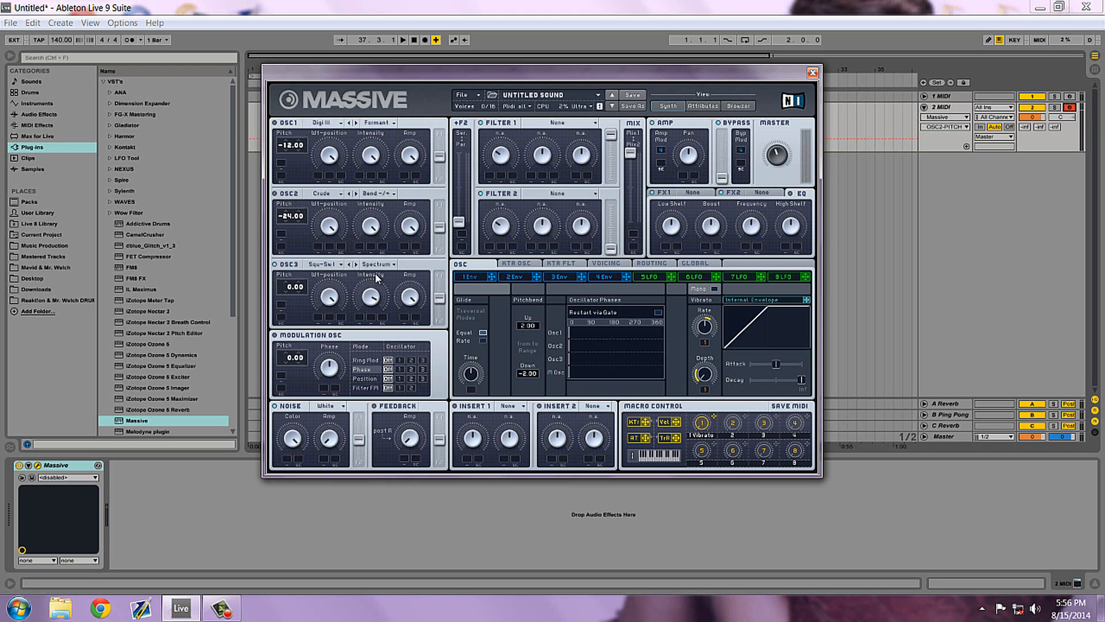
Set OSC3 to the Squelchy wavetable in Formant mode.
click(321, 266)
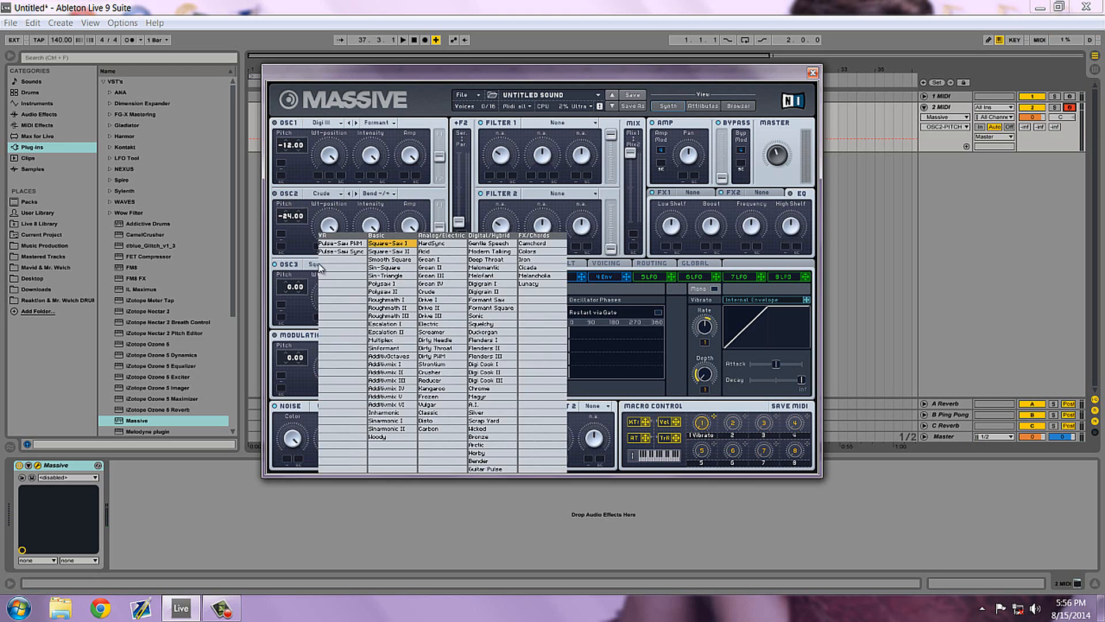
click(492, 324)
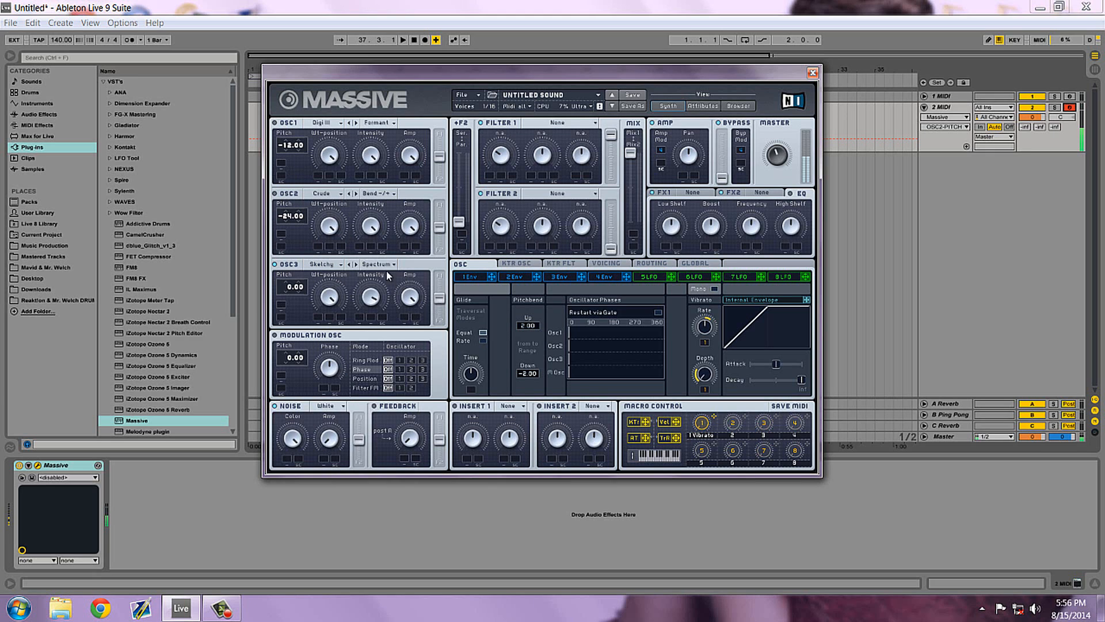
click(380, 265)
click(375, 280)
Lower OSC1's Amp level slightly and set OSC3's pitch to -12.00.
drag(392, 71, 377, 70)
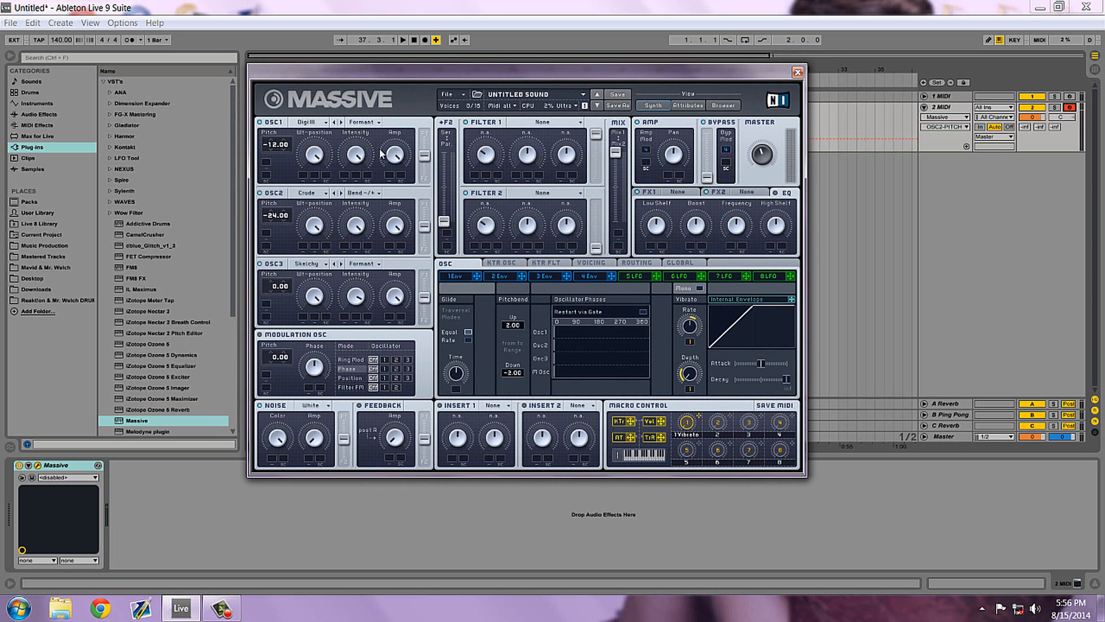
mouse_move(394, 154)
mouse_down()
mouse_move(393, 172)
mouse_move(396, 163)
mouse_up()
drag(273, 287, 274, 294)
drag(334, 80, 337, 83)
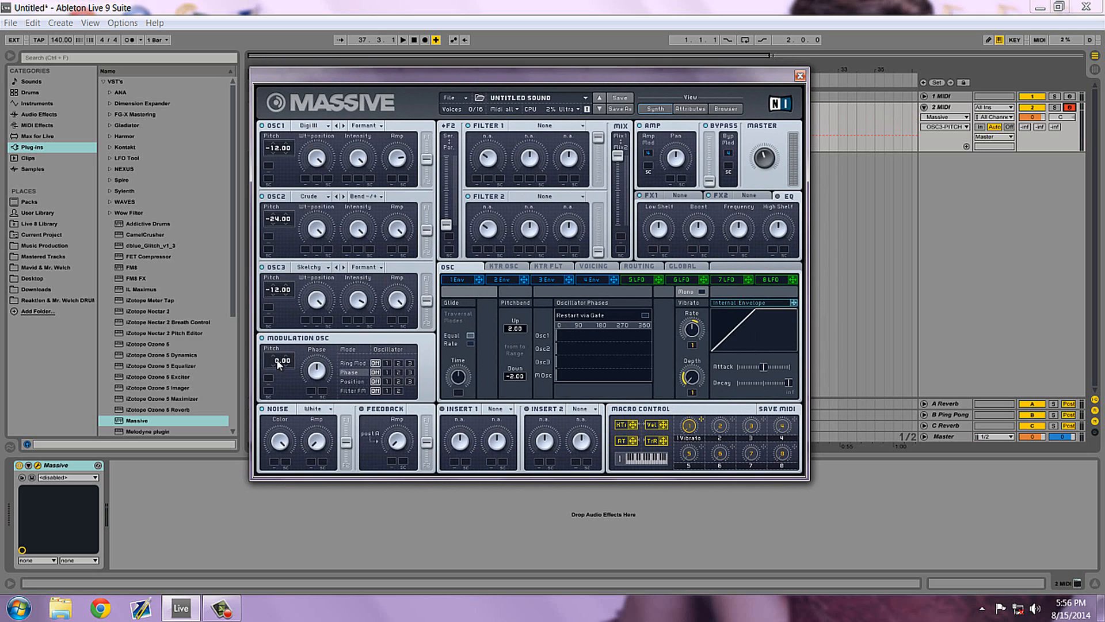
Set the Modulation OSC pitch to -24.00 and route its Phase modulation to oscillator 3.
drag(278, 363, 277, 371)
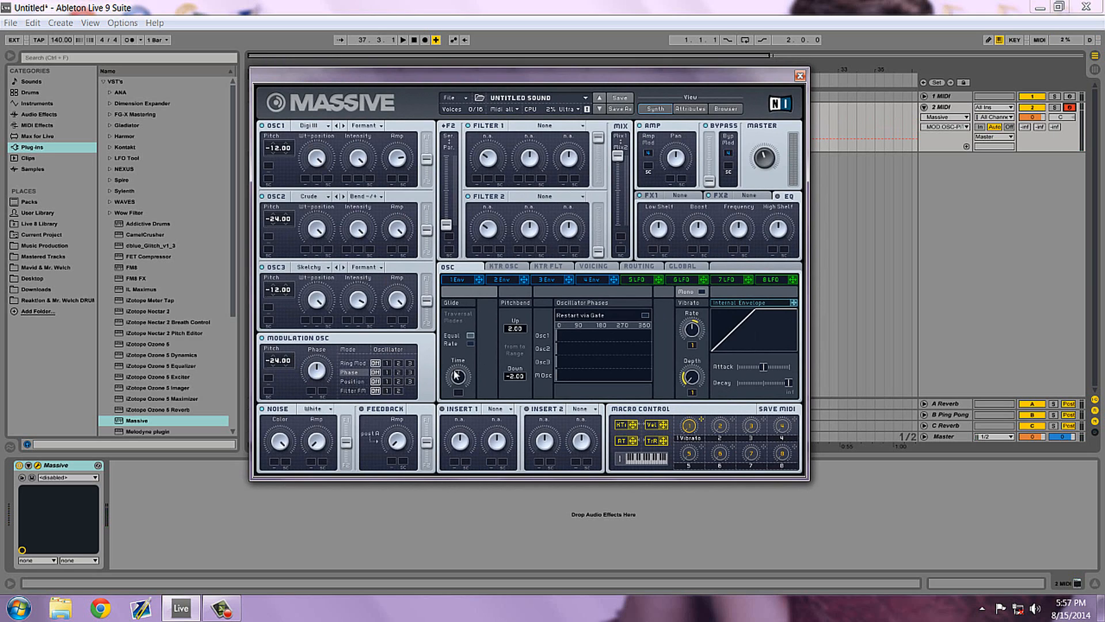
click(410, 371)
click(318, 373)
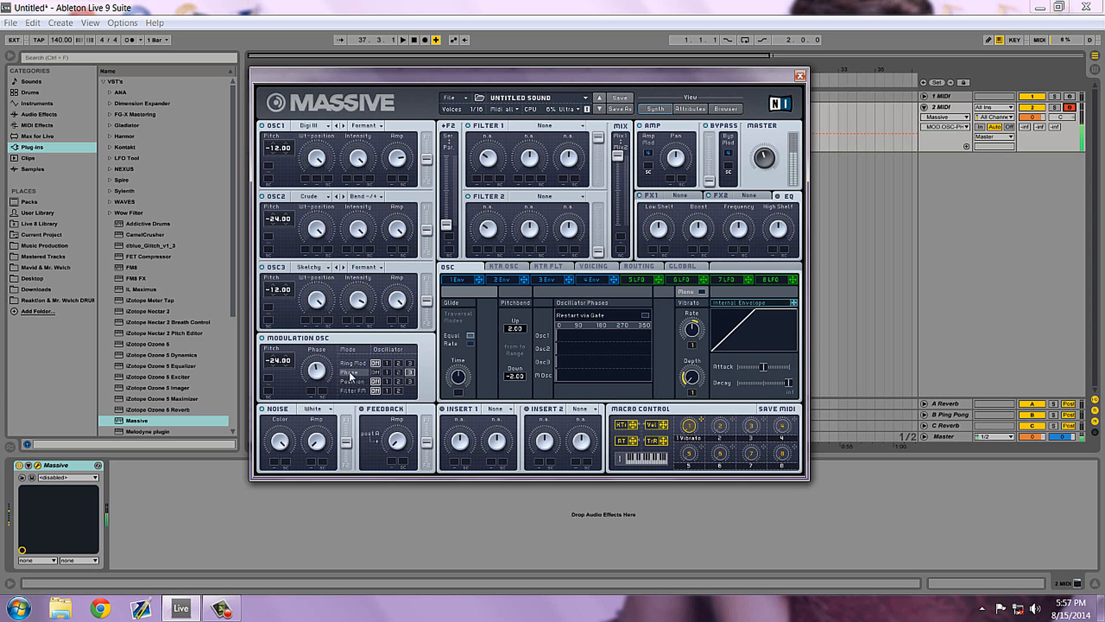
Check the AVEROW reference patch on the 1 MIDI track, then return to the new sound on 2 MIDI.
click(1068, 98)
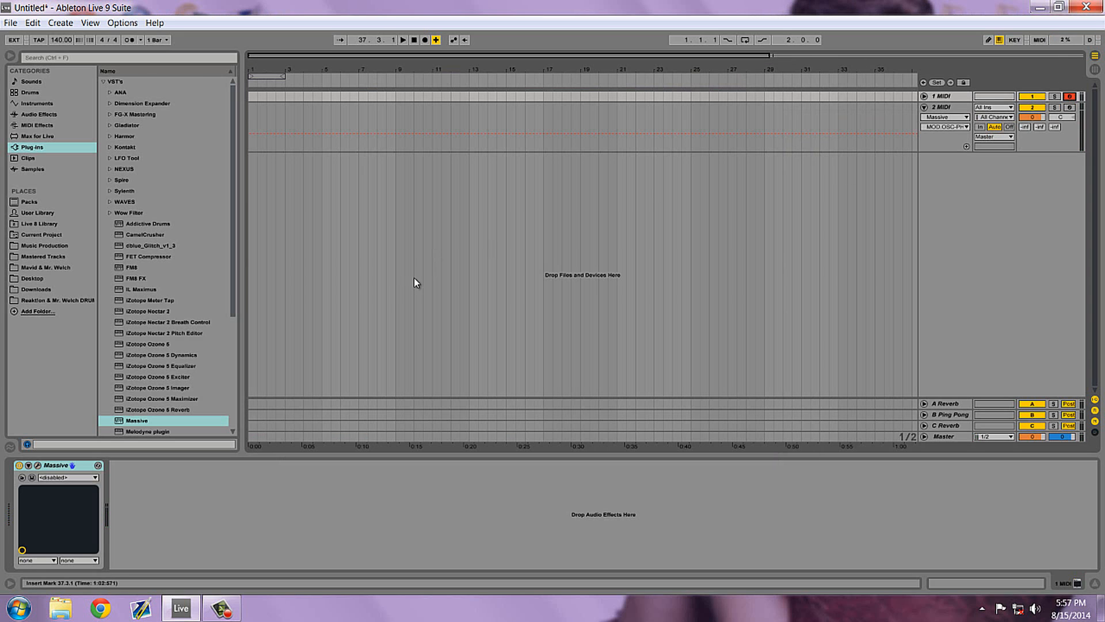
click(38, 465)
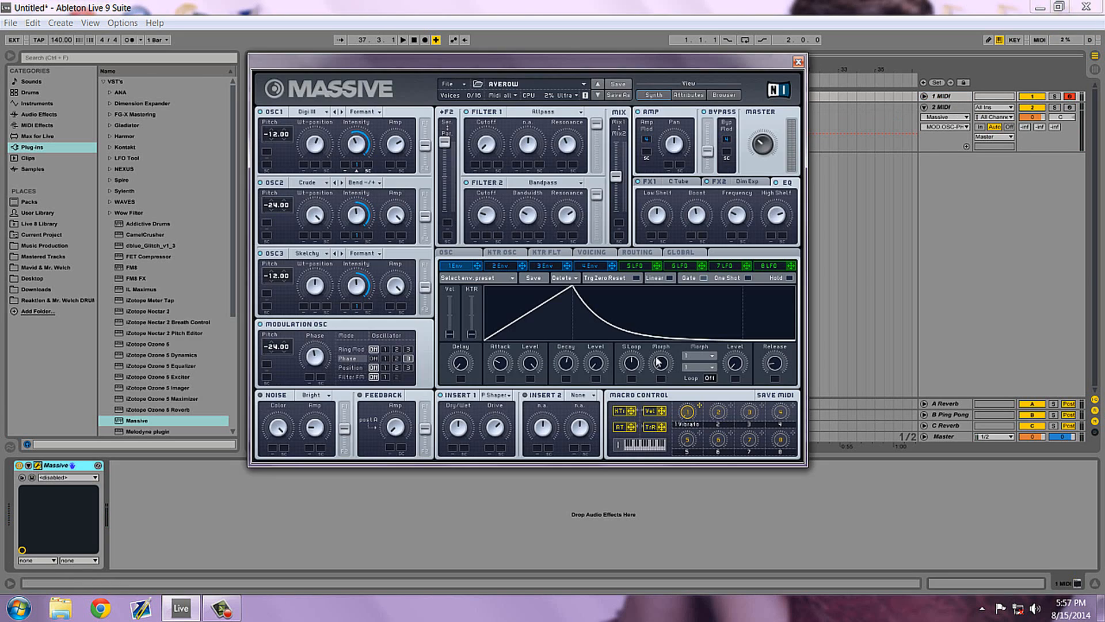
click(1056, 115)
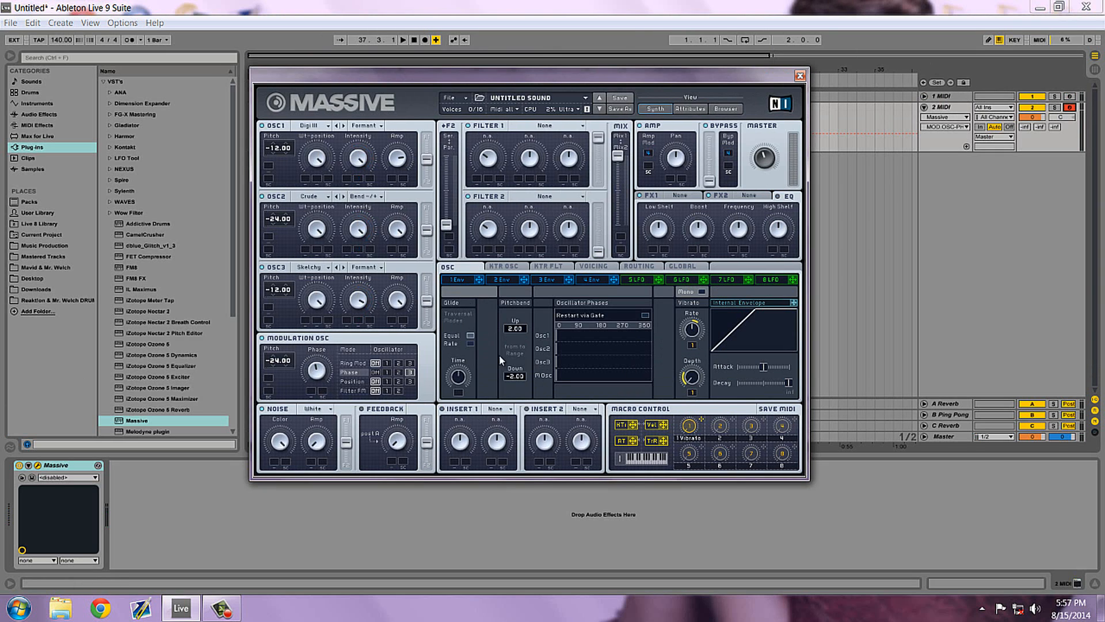
key(a)
Change the Noise type to Bright and play a test note.
click(316, 410)
click(318, 406)
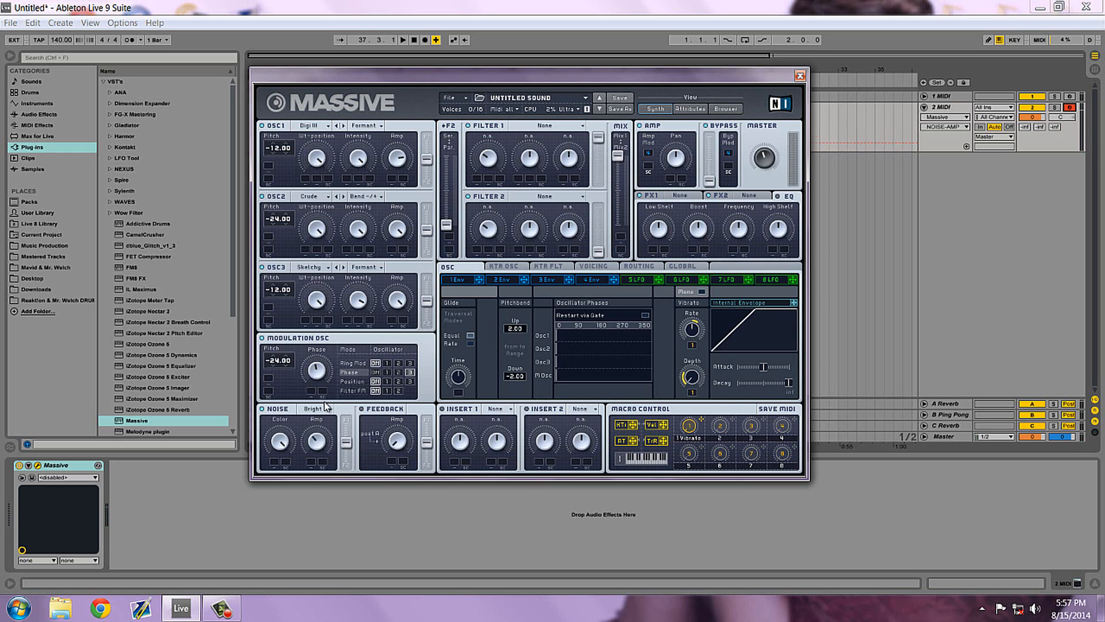
key(a)
Load the P Shaper effect into Insert 1 and adjust its Drive and Dry/Wet knobs.
click(493, 408)
click(509, 457)
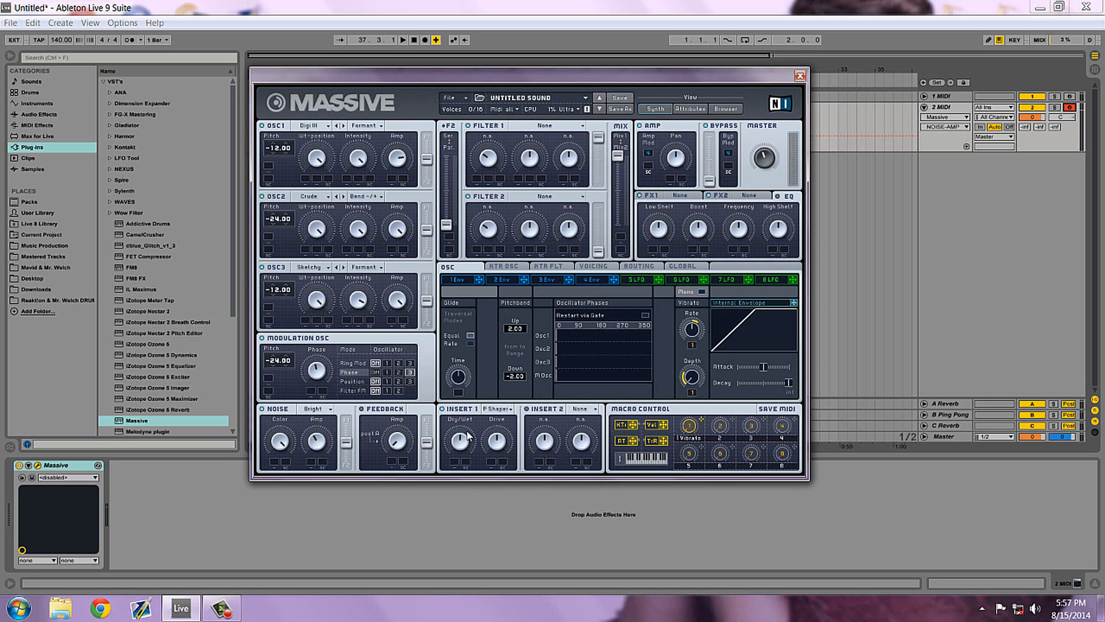
click(500, 440)
drag(500, 445, 460, 433)
click(498, 445)
Load Classic Tube into FX1 and adjust its Drive and Dry/Wet, checking the Master level.
click(686, 196)
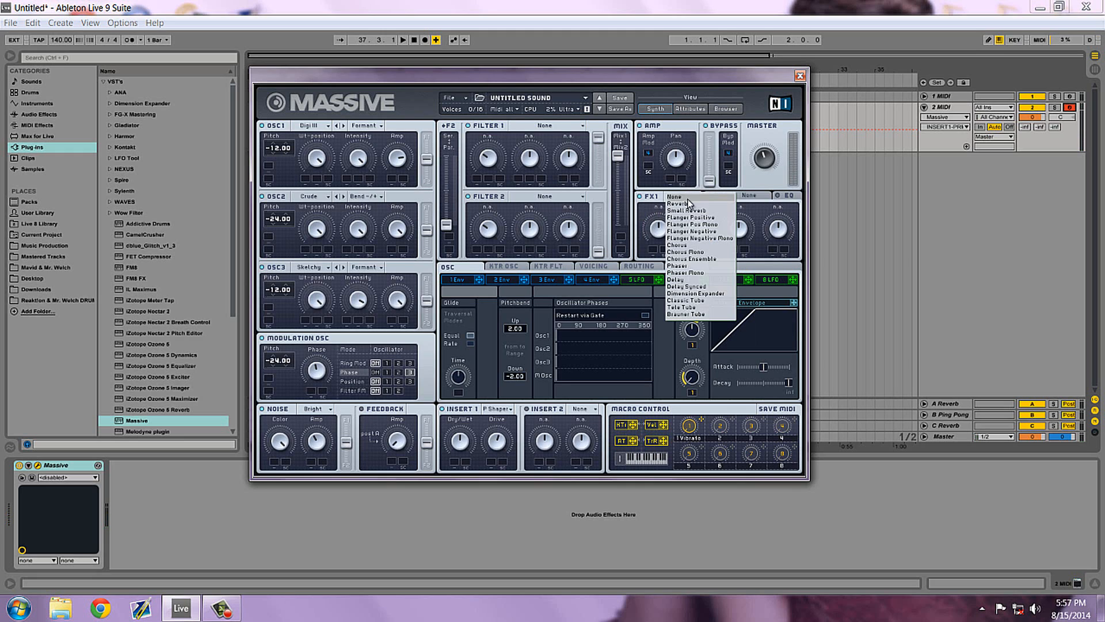
click(695, 301)
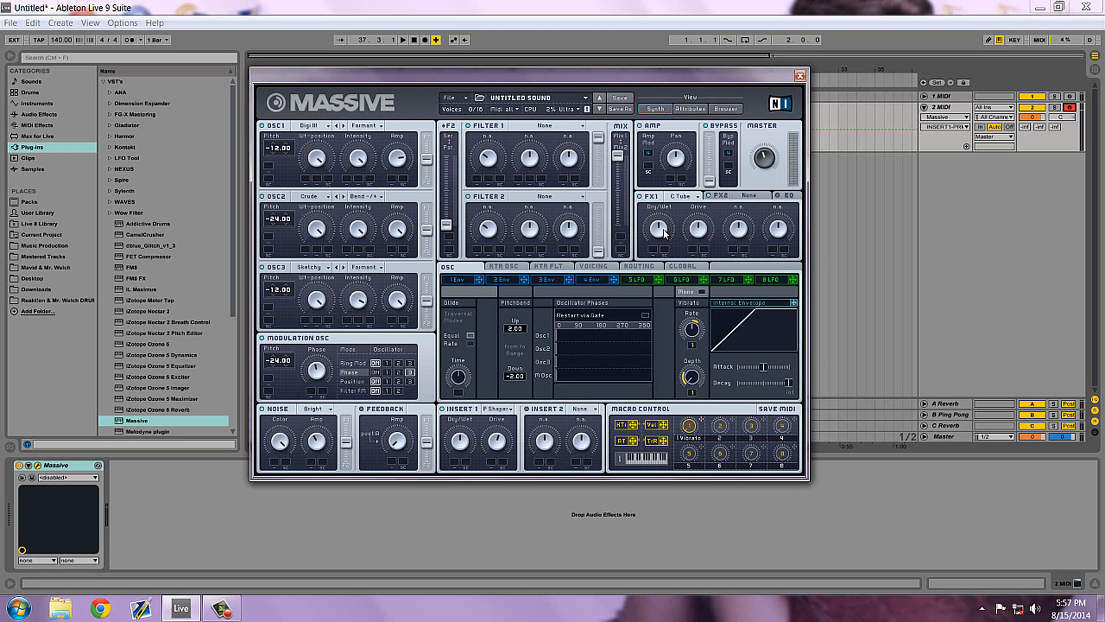
click(768, 166)
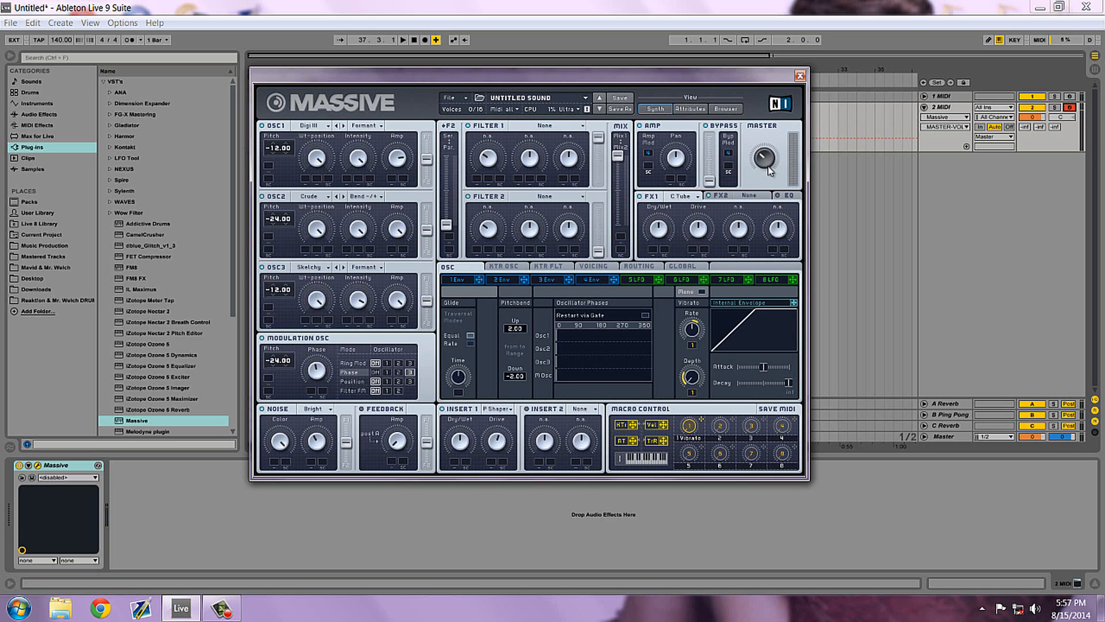
click(703, 231)
drag(704, 227, 665, 225)
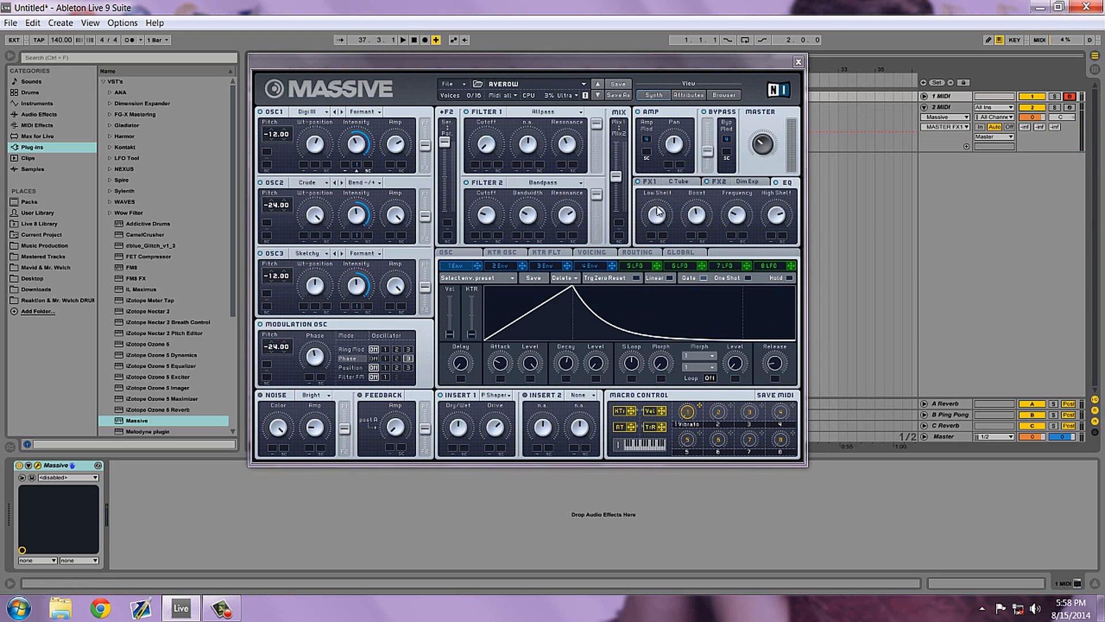
Examine the FX1 settings of the AVEROW reference patch, then return to and arm the 2 MIDI track.
click(653, 182)
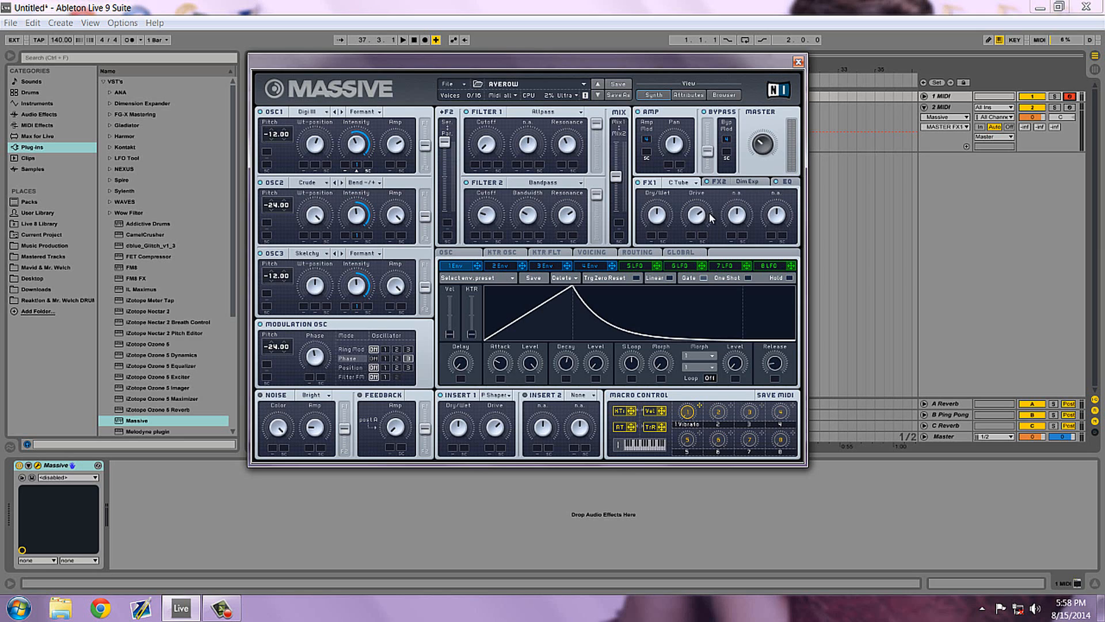
click(952, 111)
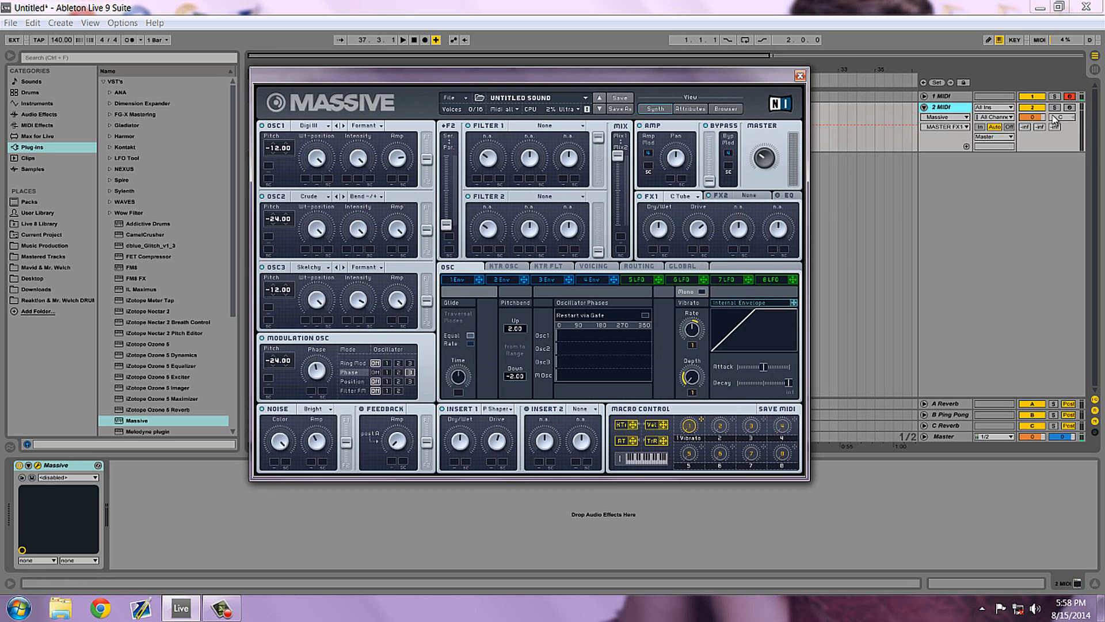
click(1069, 109)
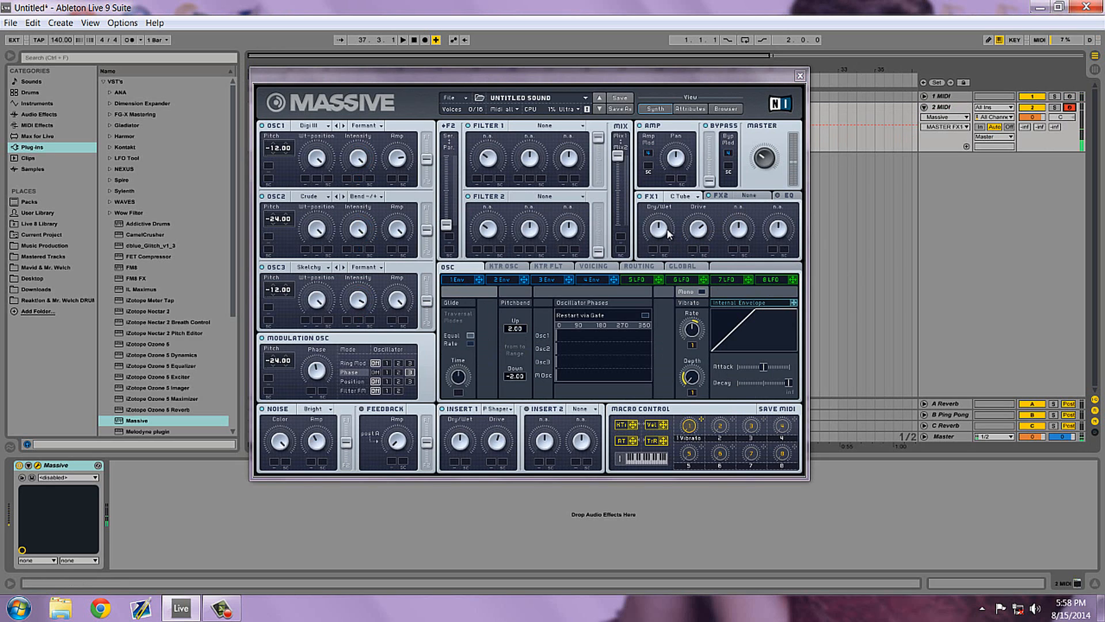
Load Dimension Expander into FX2 and adjust its Size and Dry/Wet knobs.
click(759, 197)
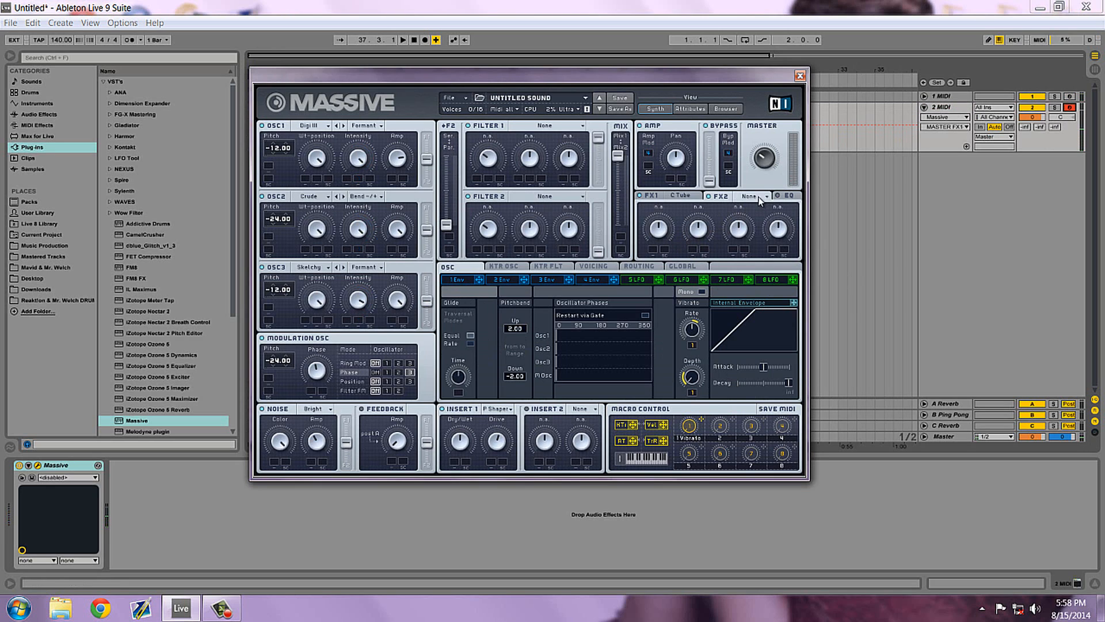
click(766, 293)
drag(705, 225, 697, 567)
drag(671, 228, 670, 243)
mouse_move(352, 81)
mouse_down()
mouse_move(342, 74)
mouse_move(354, 86)
mouse_up()
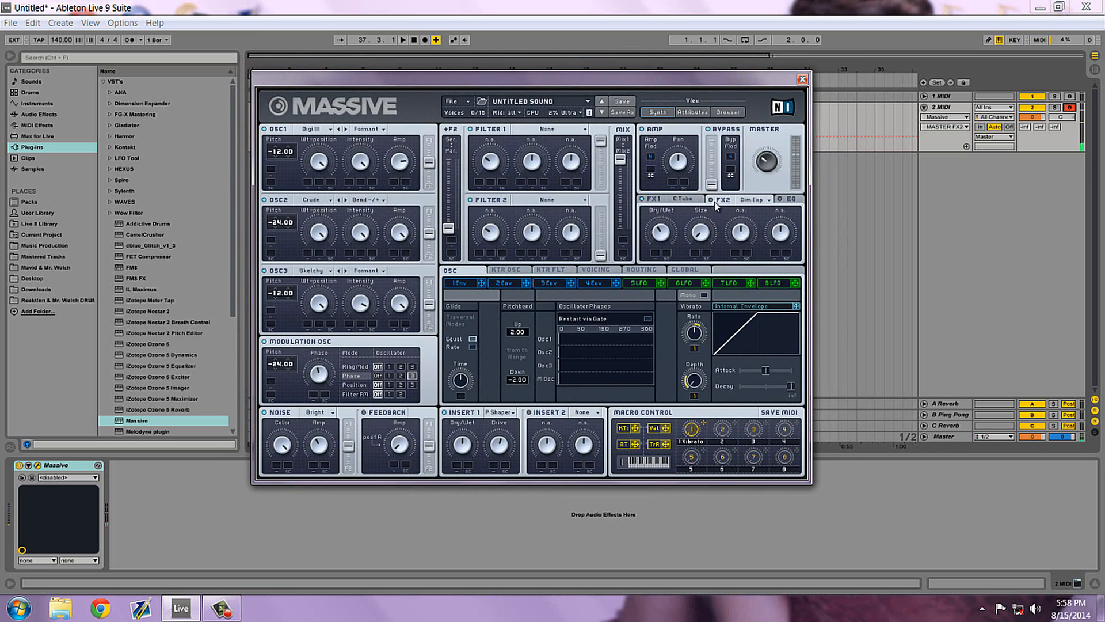
mouse_move(703, 242)
mouse_down()
mouse_move(706, 193)
mouse_move(700, 255)
mouse_up()
drag(690, 235, 730, 383)
drag(669, 232, 662, 227)
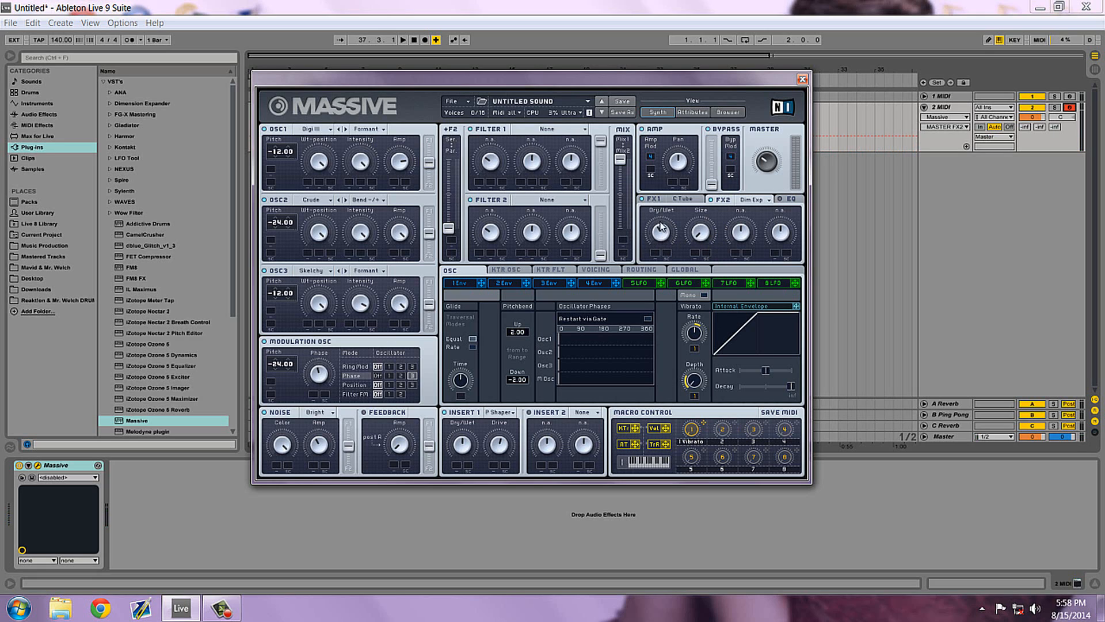
Raise the High Shelf in Massive's EQ section.
click(787, 199)
drag(783, 239, 787, 242)
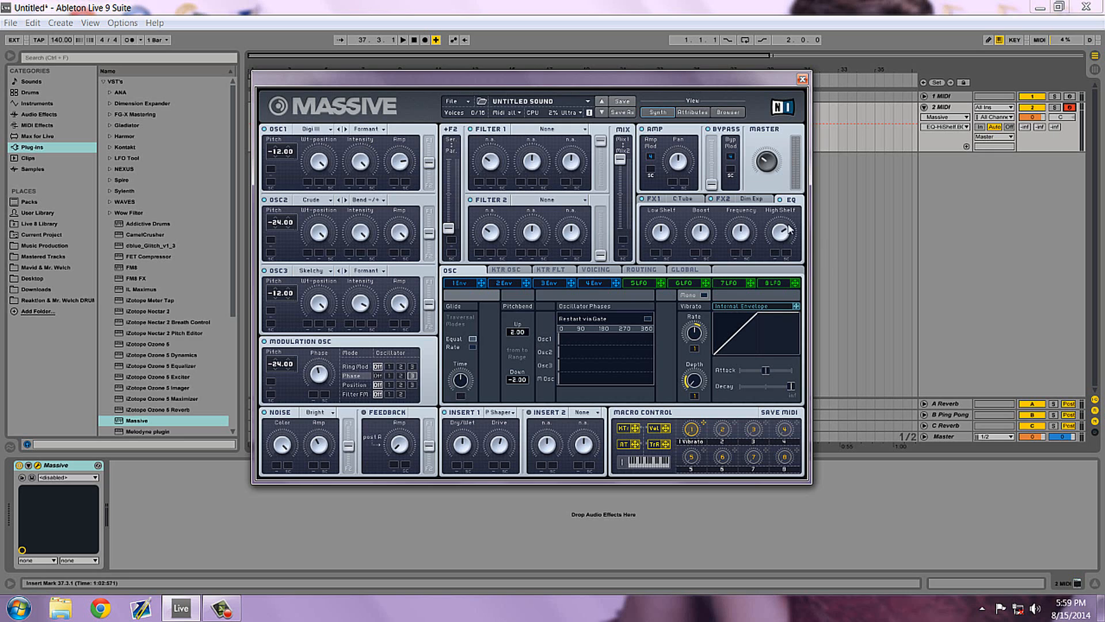
Fine-tune the High Shelf, Frequency, Boost and Low Shelf knobs in Massive's EQ.
drag(787, 224, 806, 245)
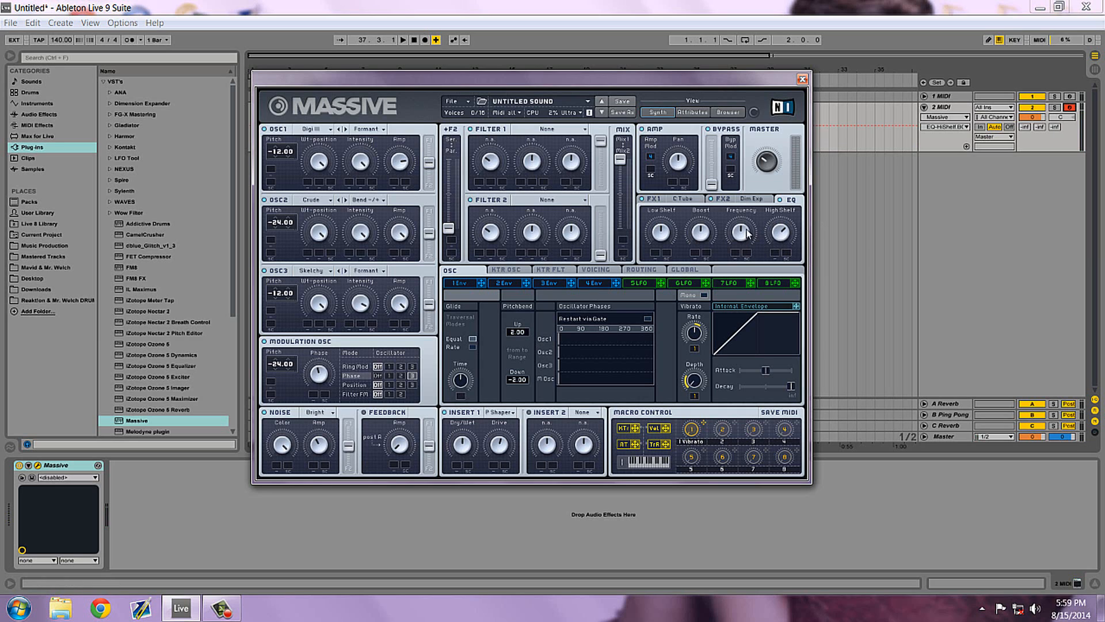
drag(748, 233, 748, 242)
click(704, 230)
click(670, 236)
drag(673, 227, 696, 227)
drag(549, 77, 578, 71)
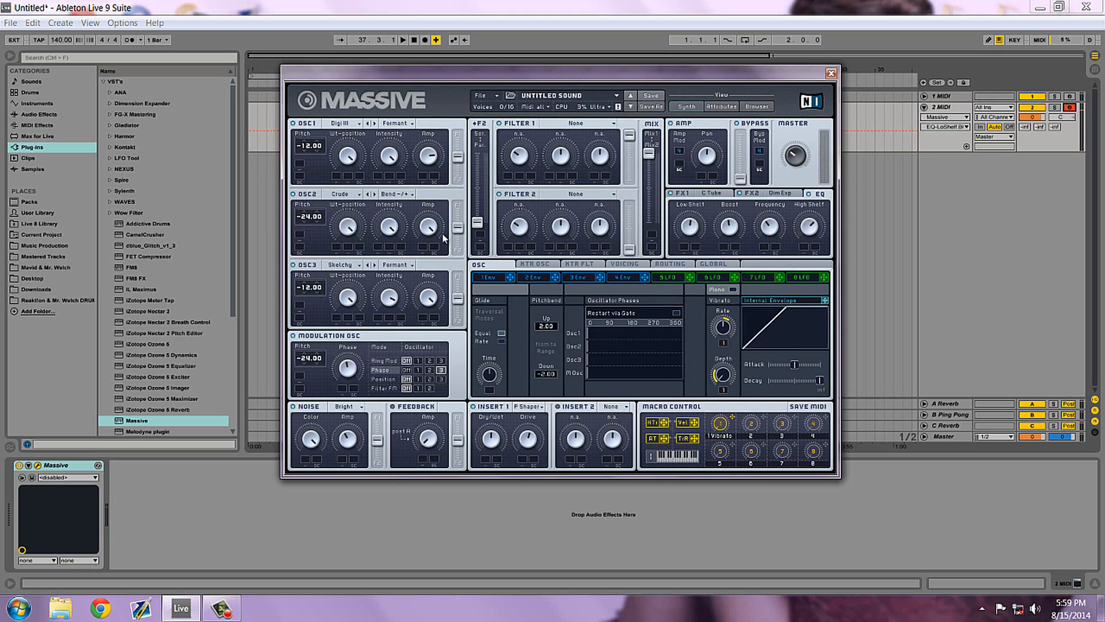
Turn on Restart via Gate for the oscillator phases and set the voicing to Monophon.
click(677, 313)
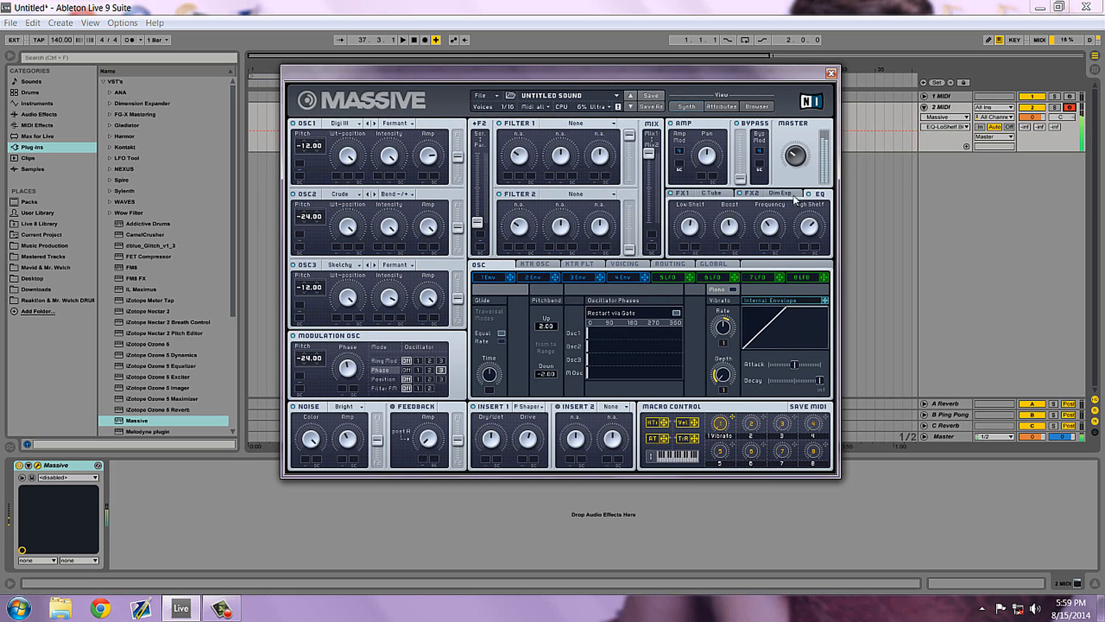
click(535, 264)
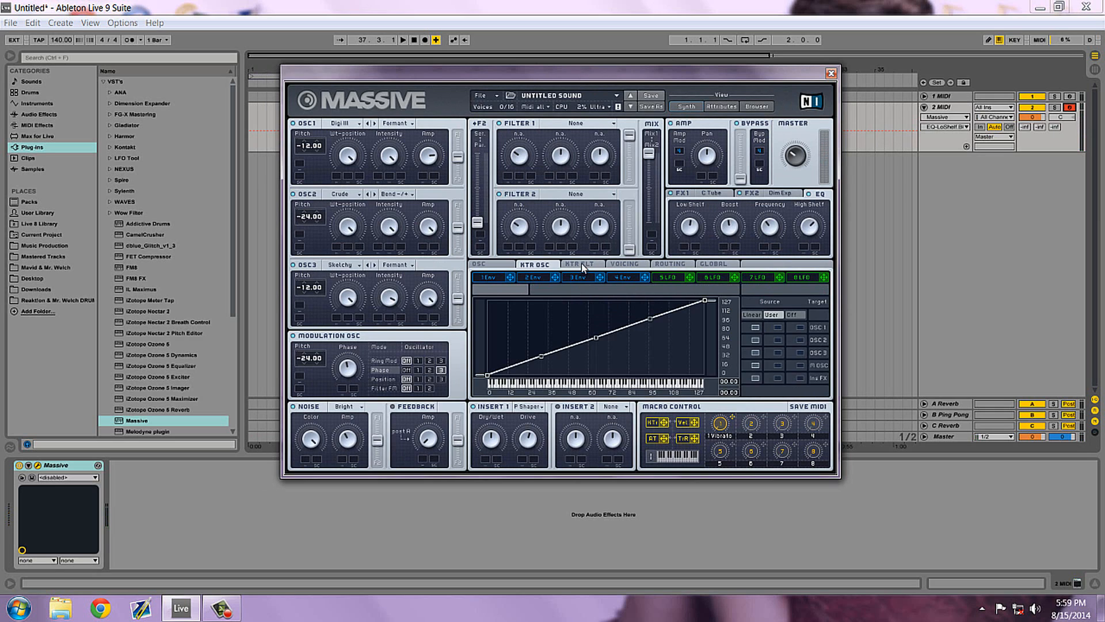
click(624, 264)
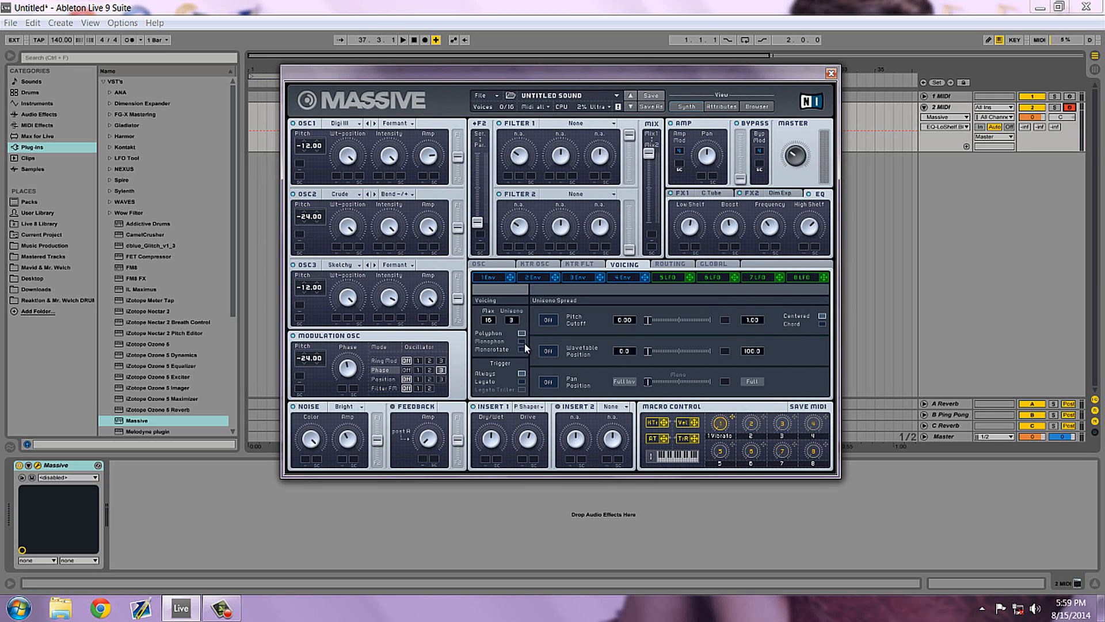
click(524, 343)
Enable the unison Wavetable Position spread slightly and the Pan Position spread almost fully, and lower the Master level a little.
click(545, 352)
drag(649, 354, 656, 354)
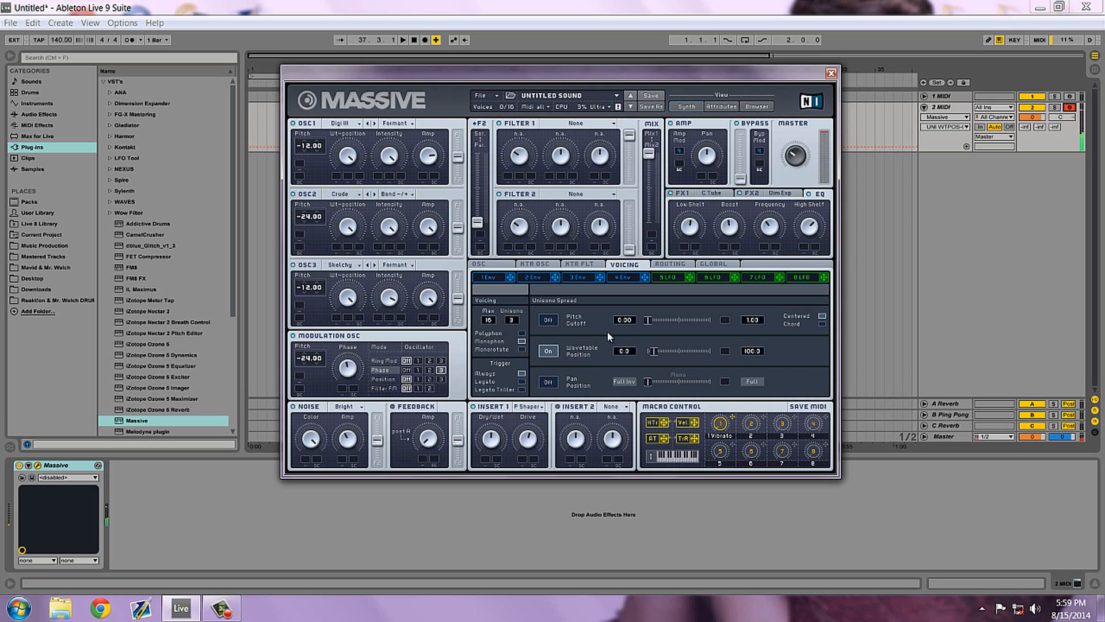
click(794, 167)
drag(793, 167, 795, 161)
click(546, 382)
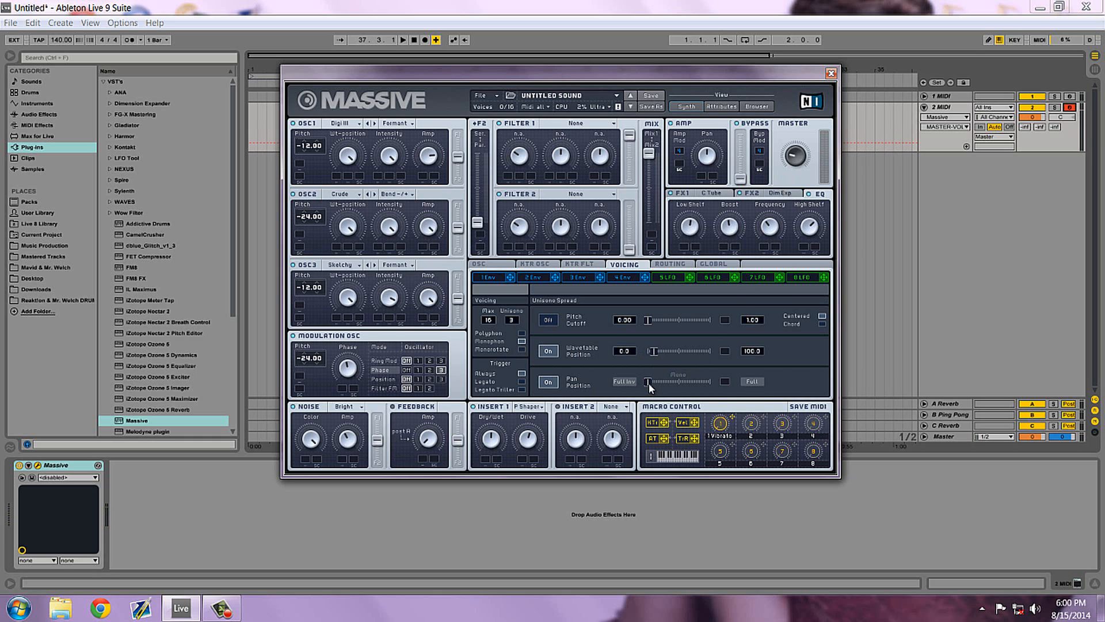
drag(648, 383, 698, 379)
Raise the F2 routing fader to its serial end and load Allpass into Filter 1.
click(478, 223)
drag(477, 225, 493, 83)
click(576, 123)
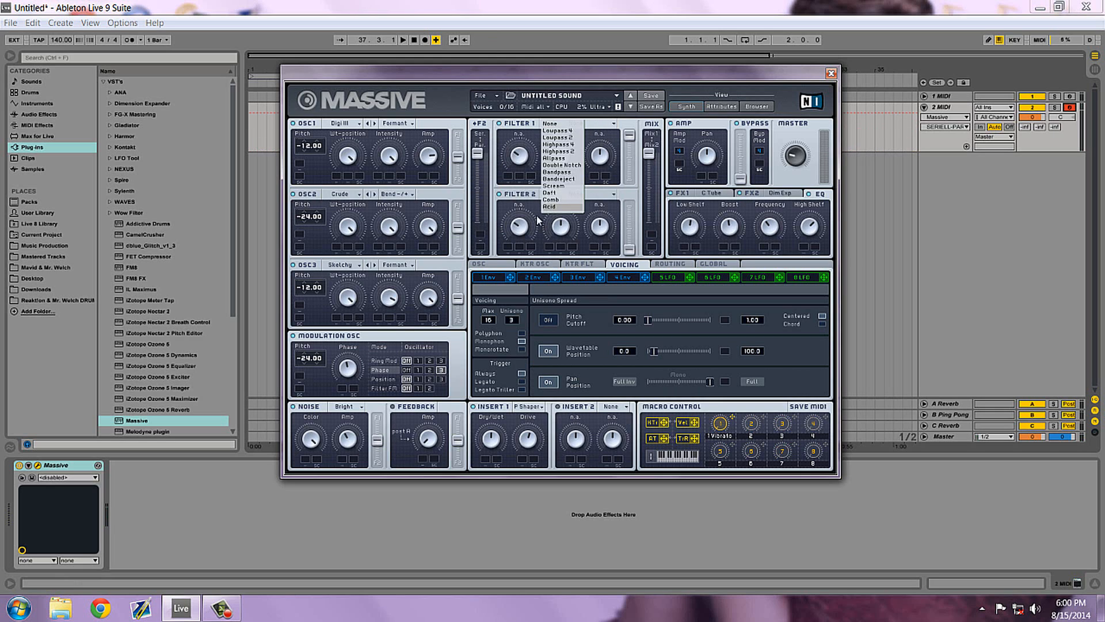
click(509, 140)
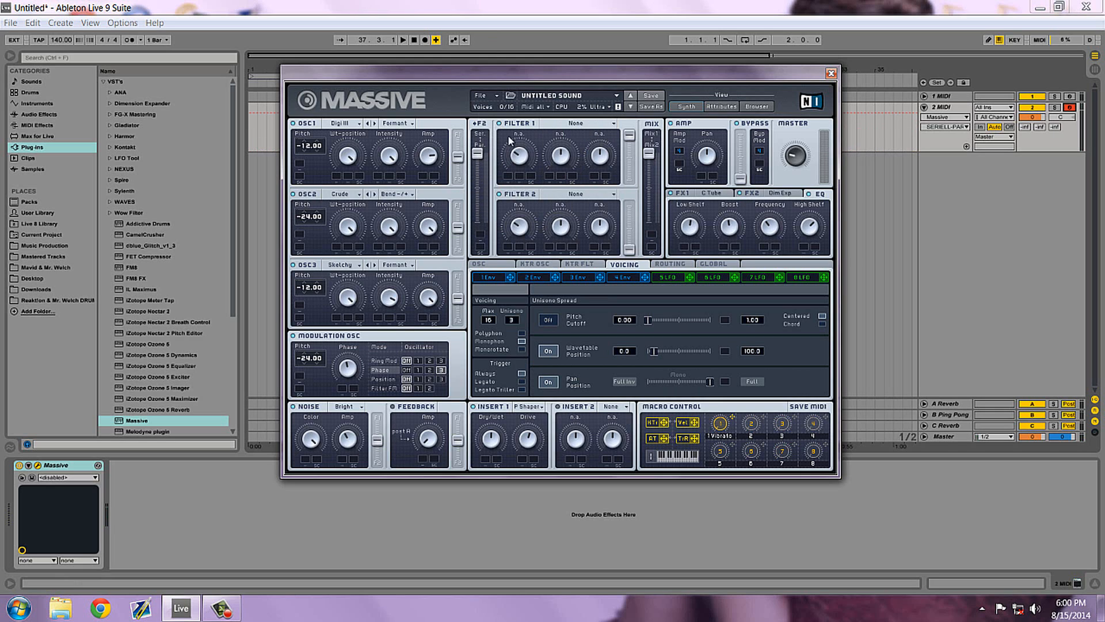
click(596, 124)
click(558, 175)
Load Bandpass into Filter 2, then lower the filter Mix fader to about halfway and raise Filter 2's output level.
click(578, 195)
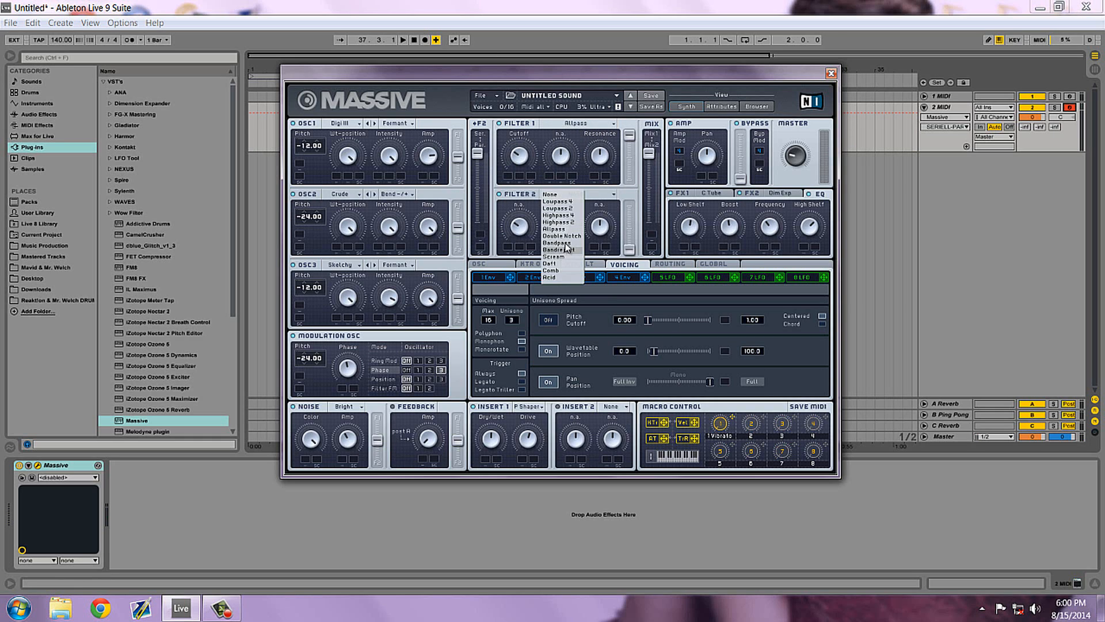
click(562, 236)
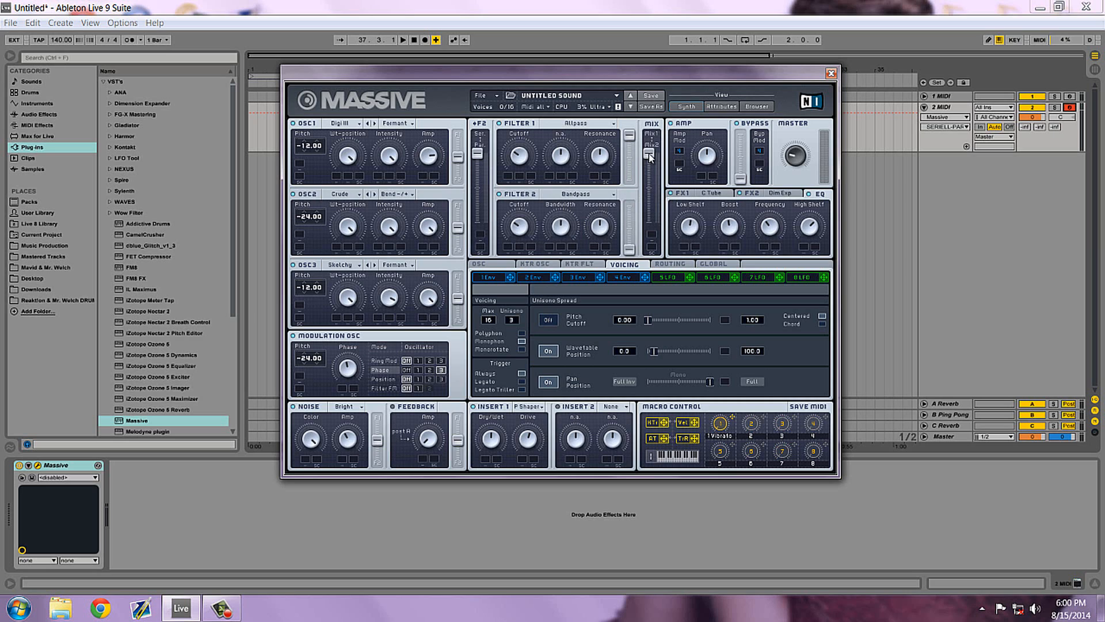
drag(650, 151, 649, 189)
drag(629, 253, 638, 173)
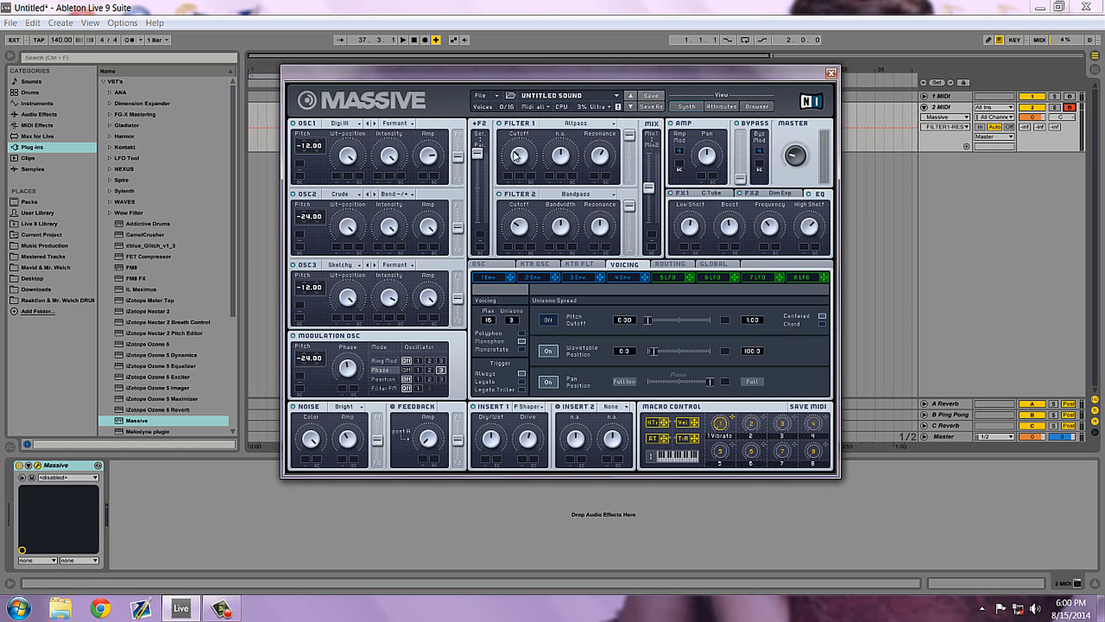
Adjust the Filter 1 and Filter 2 knobs, including Filter 2's Cutoff, Bandwidth and Resonance, to match the AVEROW reference patch.
click(517, 154)
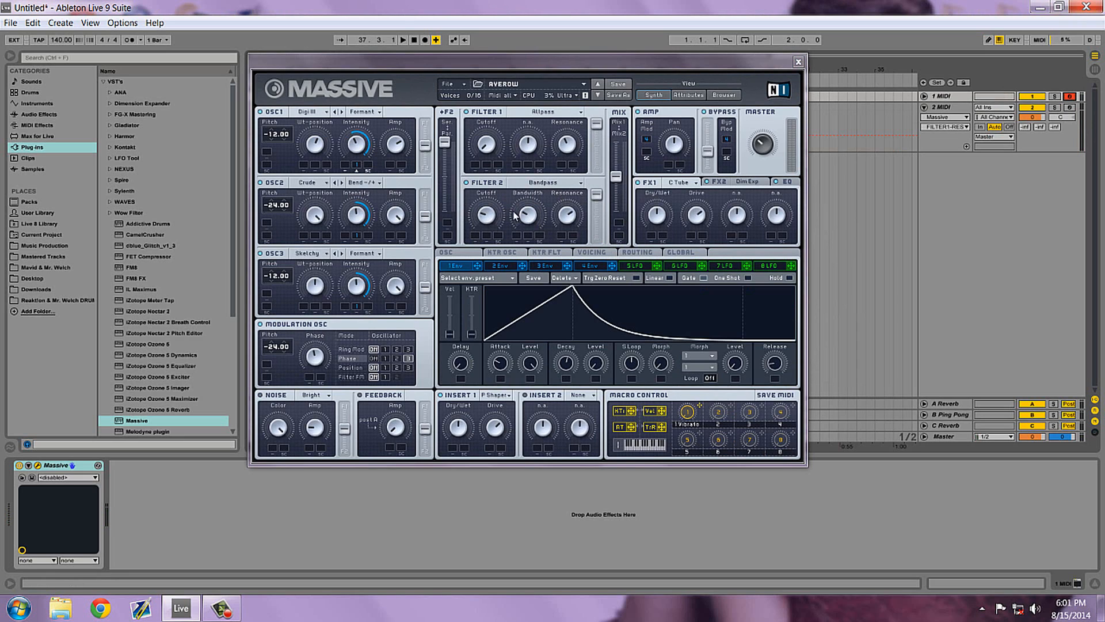
click(1070, 109)
drag(566, 228, 564, 247)
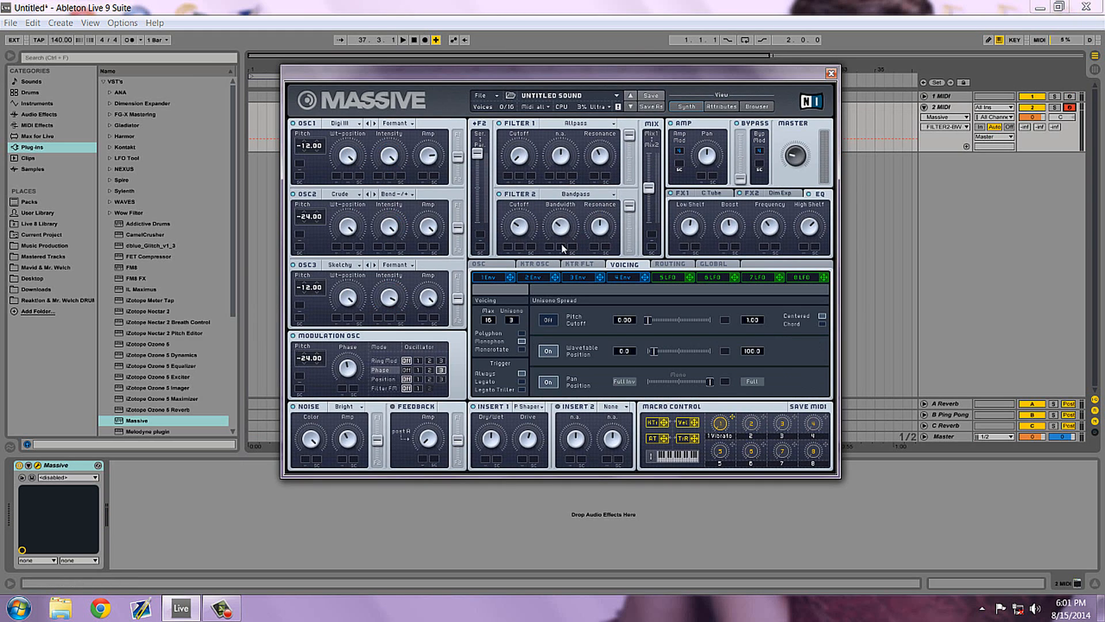
click(518, 231)
click(1070, 97)
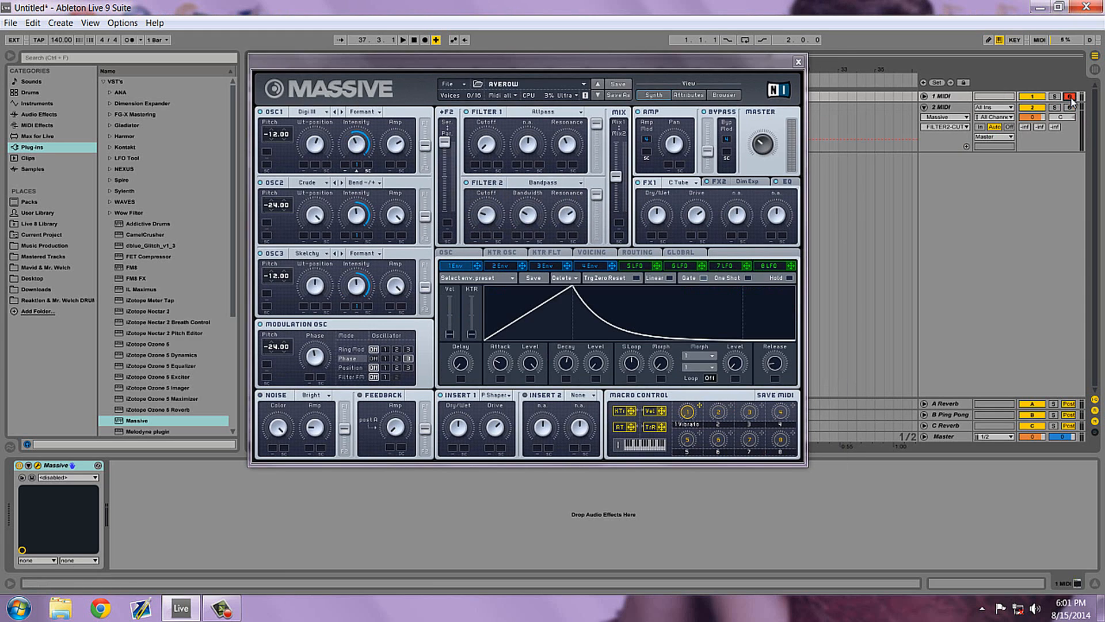
click(1070, 108)
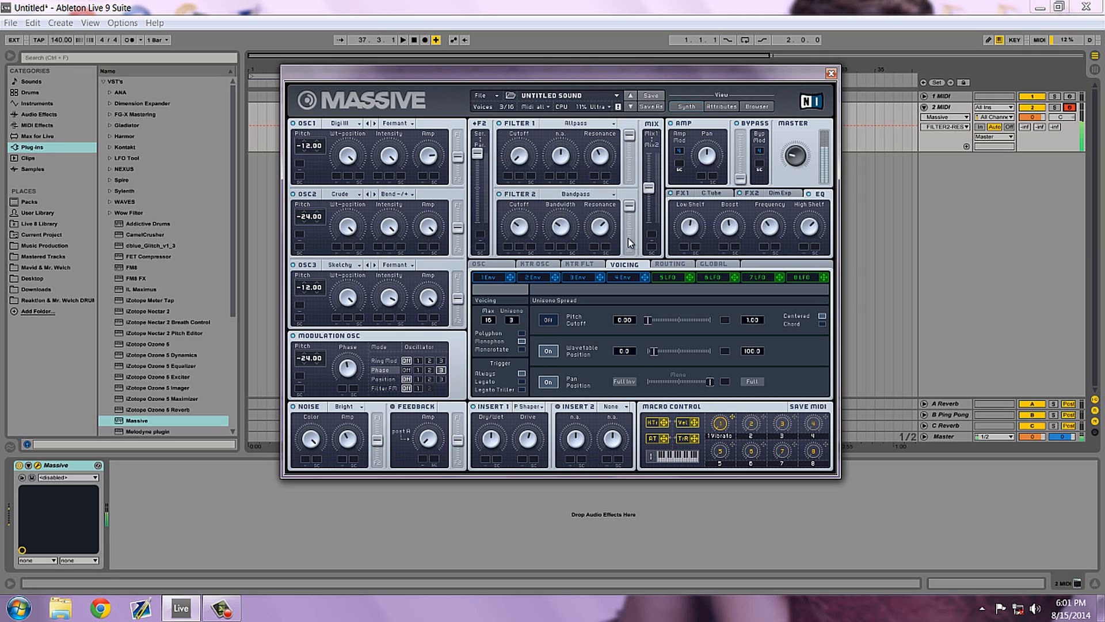
drag(520, 225, 526, 165)
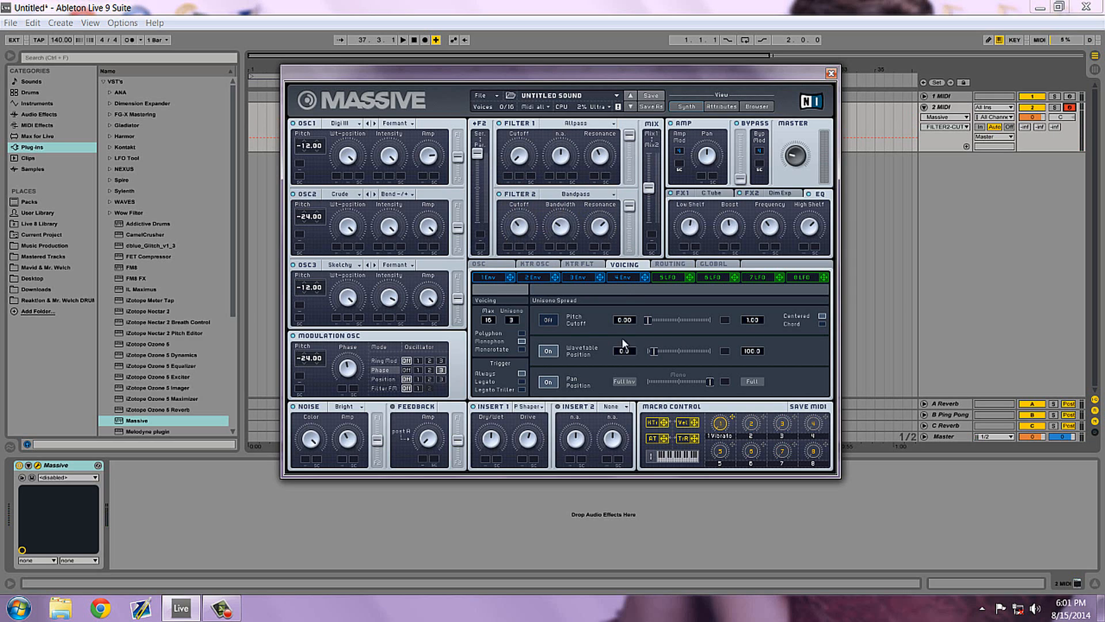
Shape Envelope 1 by lowering its Decay Level to zero, lengthening its Attack and fine-tuning its Decay.
click(496, 278)
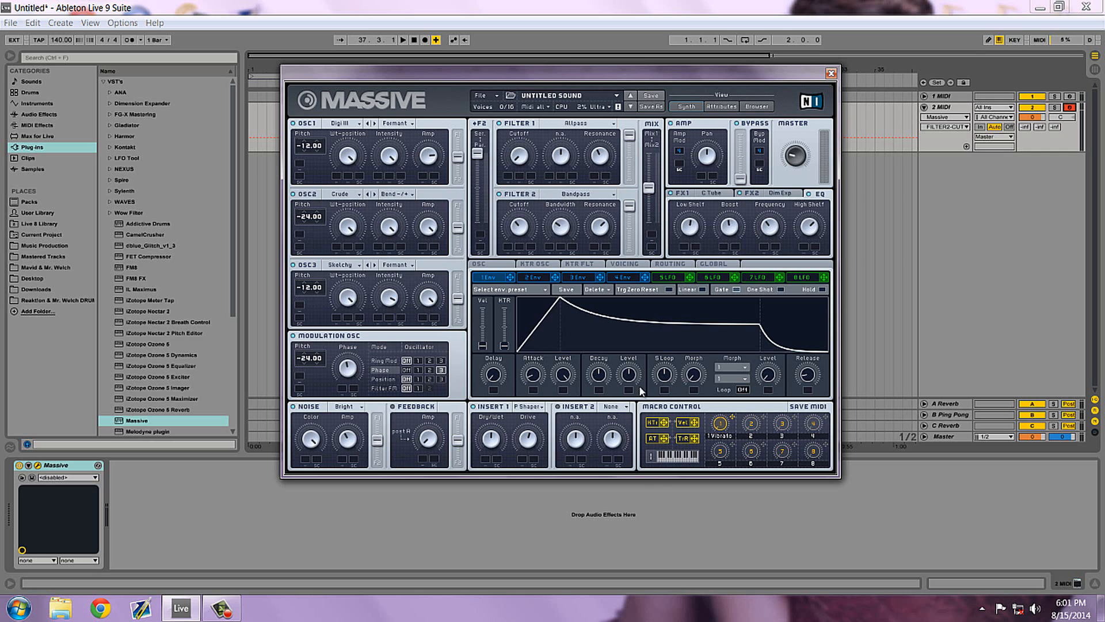
drag(629, 375, 628, 415)
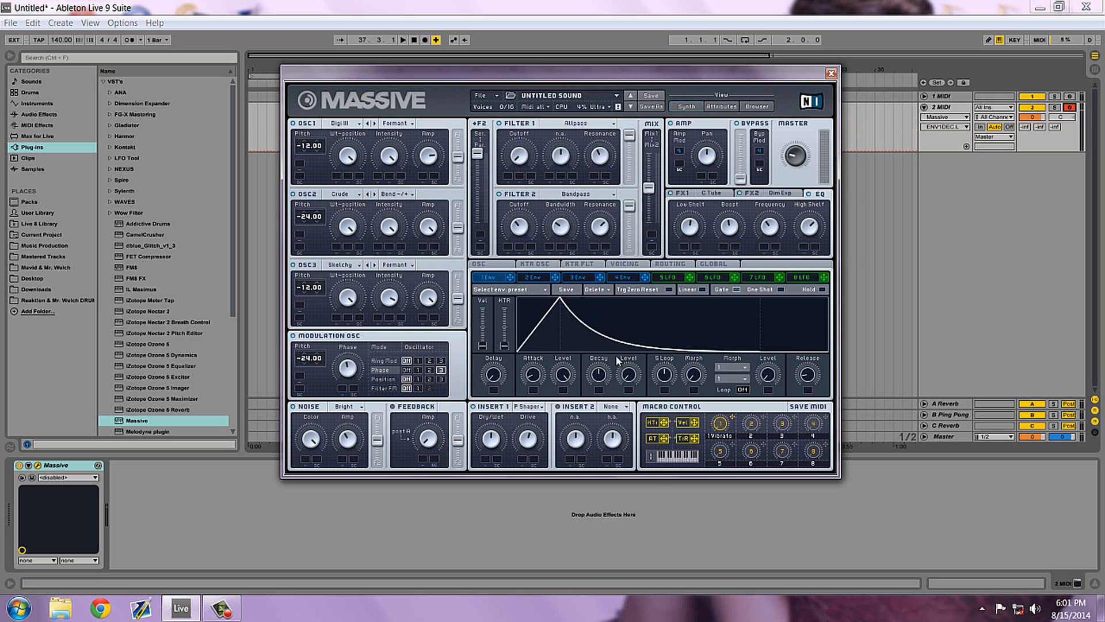
mouse_move(530, 375)
mouse_down()
mouse_move(535, 366)
mouse_move(538, 386)
mouse_move(540, 377)
mouse_up()
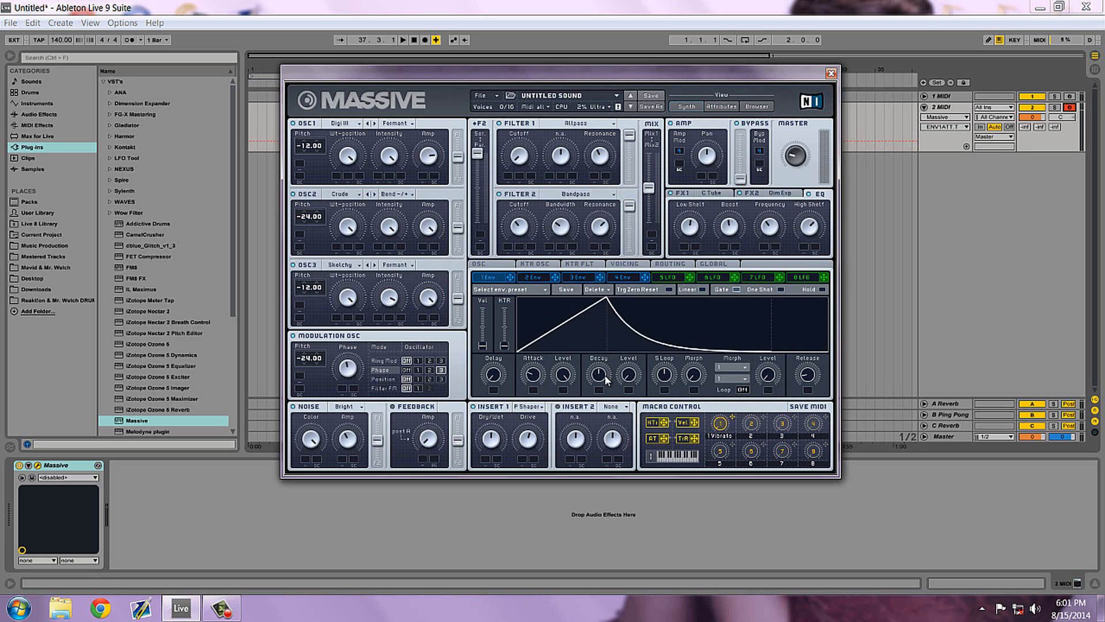
drag(606, 380, 604, 377)
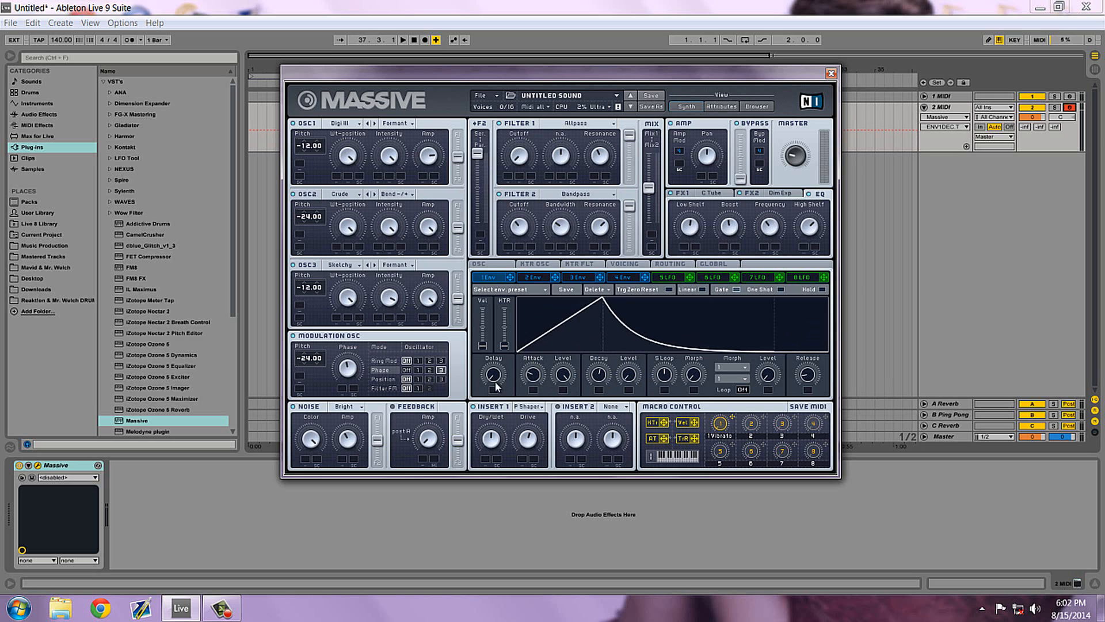
drag(531, 377, 533, 376)
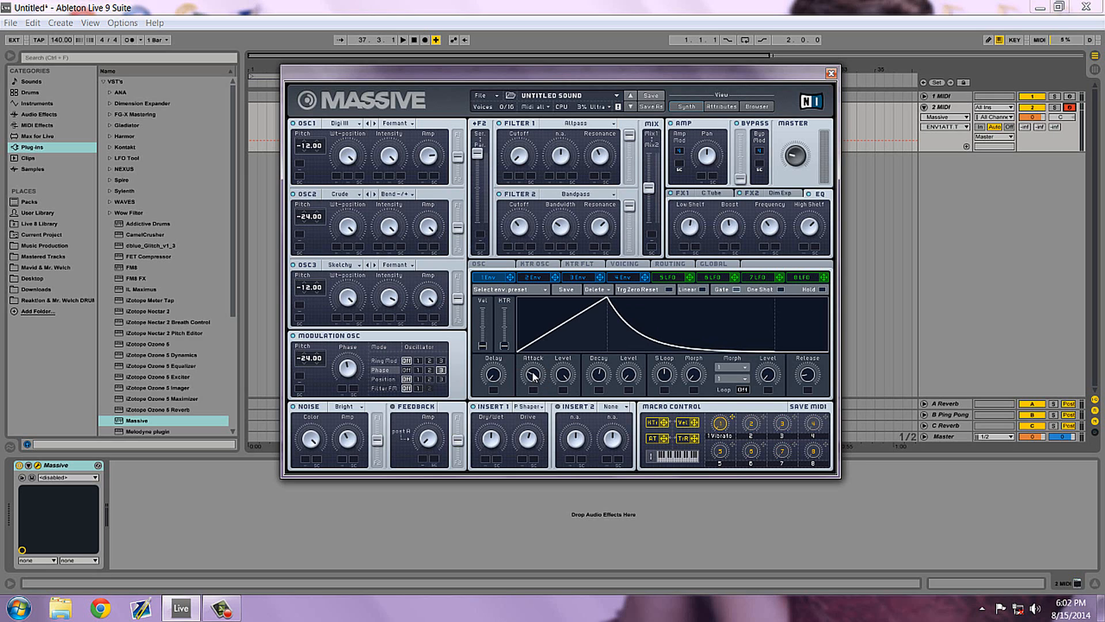
drag(532, 372, 533, 373)
Assign Envelope 1 to the Intensity of OSC1, OSC2 and OSC3, and set OSC1's Intensity and modulation range.
drag(510, 278, 391, 176)
drag(511, 277, 389, 247)
drag(510, 277, 390, 318)
click(389, 157)
right_click(379, 177)
click(389, 183)
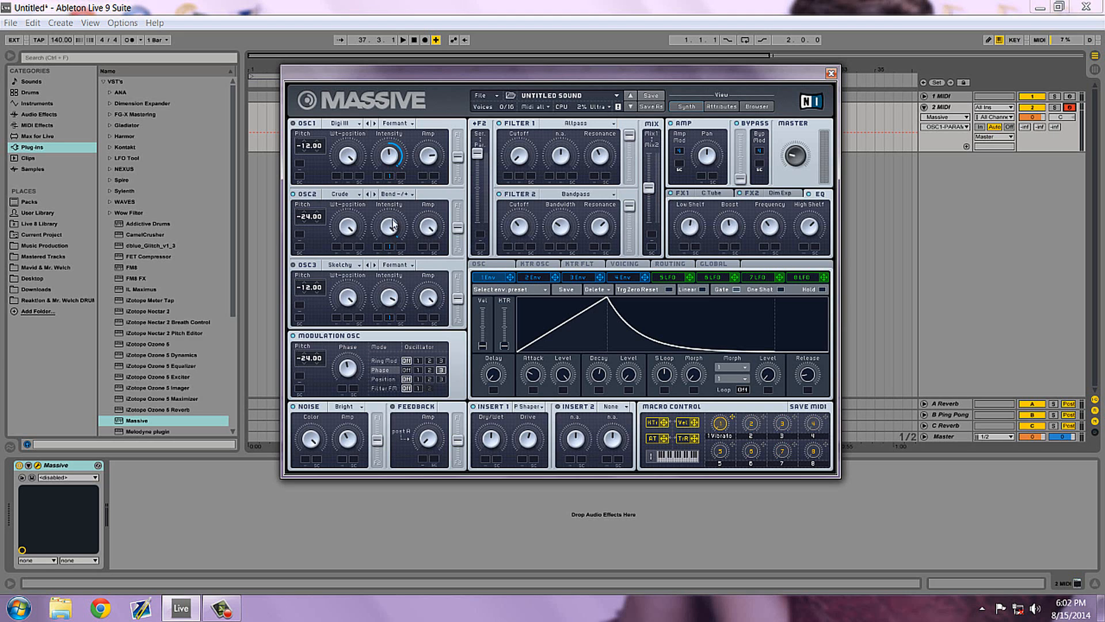
Set OSC2's Intensity and modulation range and adjust its Wt-position, comparing with the AVEROW patch on the 1 MIDI track.
click(1069, 97)
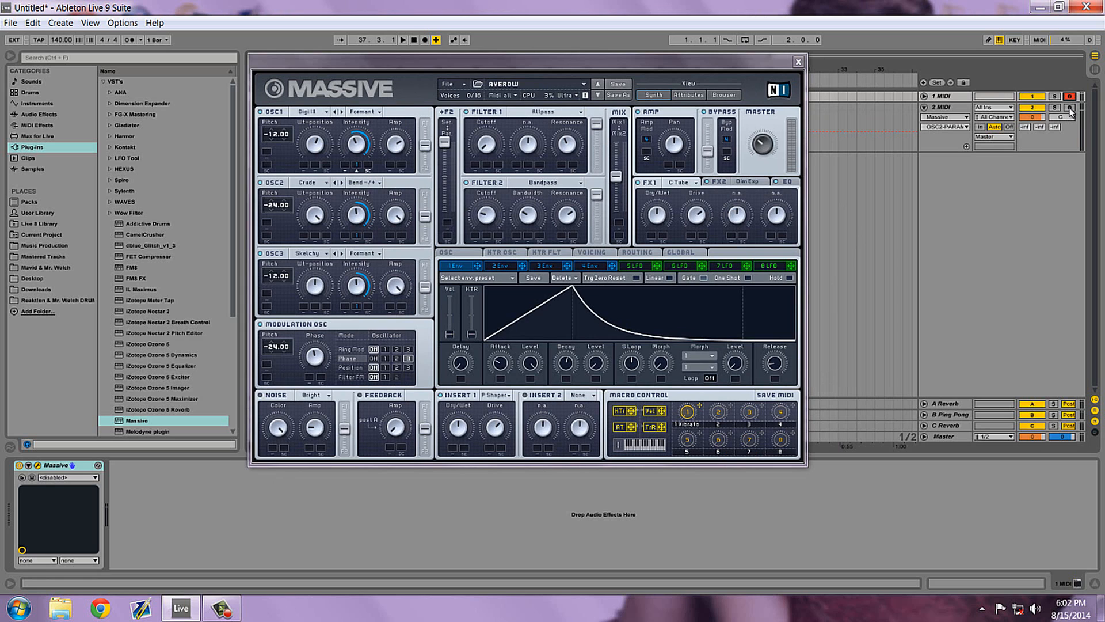
click(1069, 108)
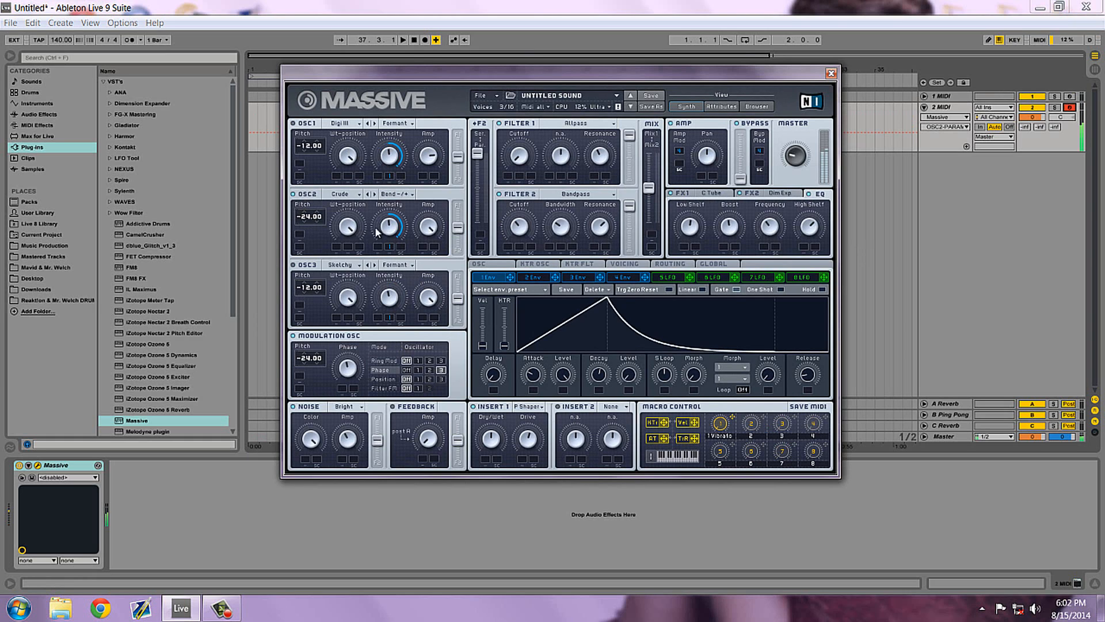
drag(347, 225, 353, 285)
click(1069, 96)
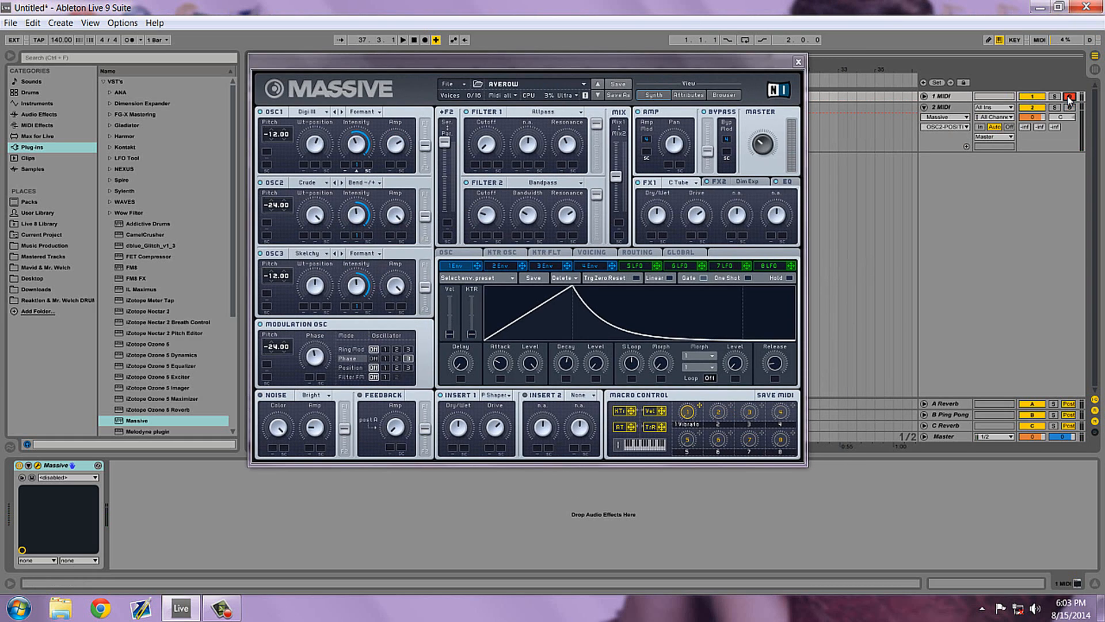
Set OSC3's Intensity modulation range and lower its Wt-position to about the middle, checking against the AVEROW patch.
click(1069, 107)
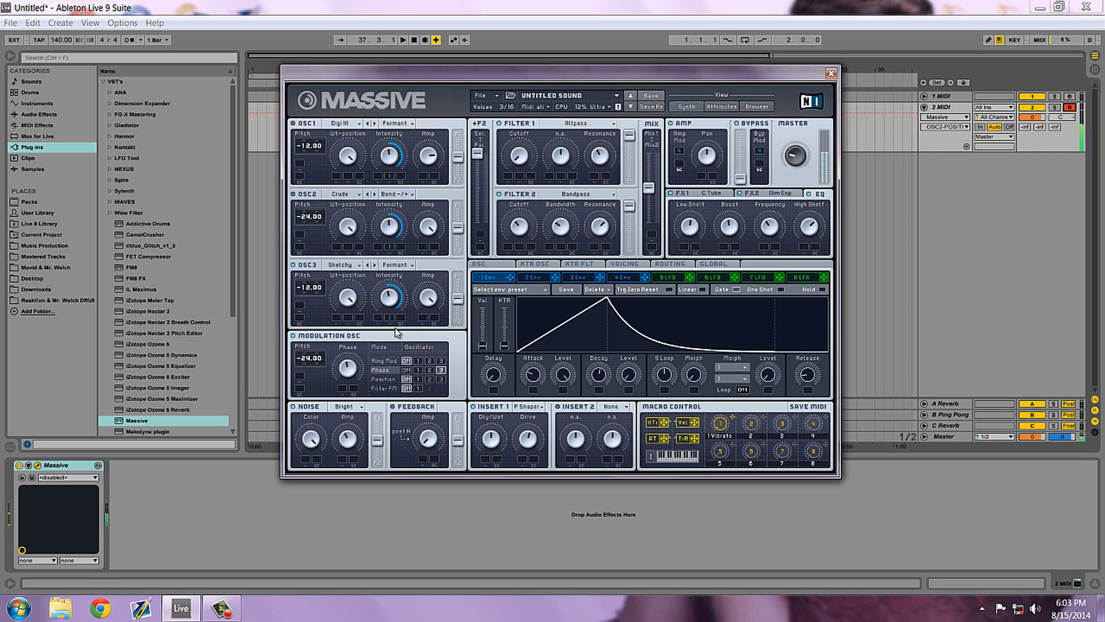
drag(354, 295, 357, 348)
click(1070, 97)
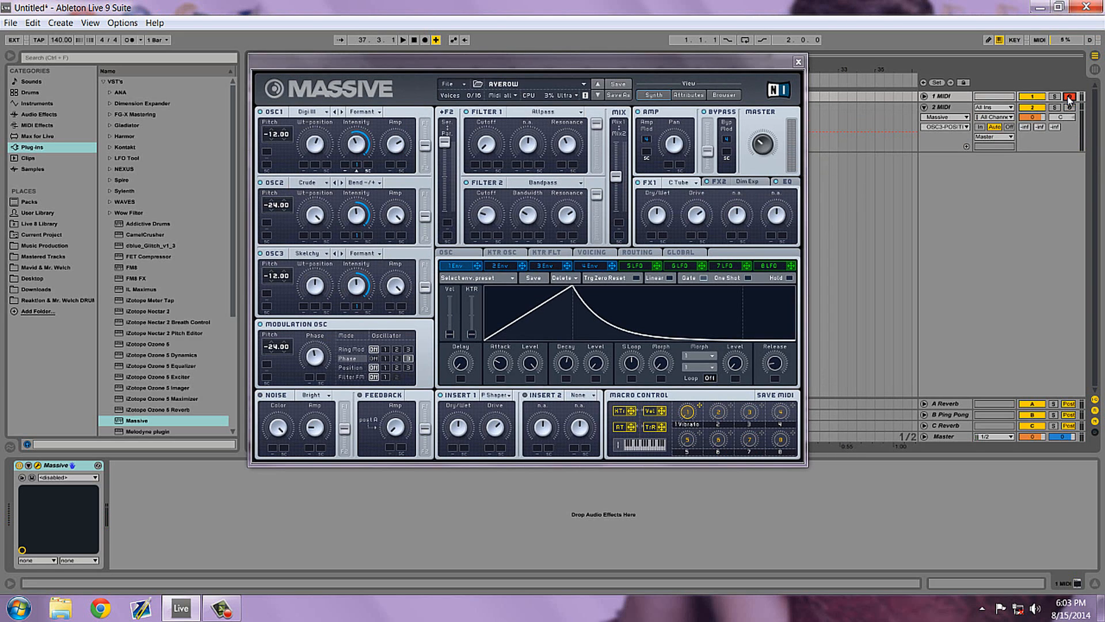
click(1069, 107)
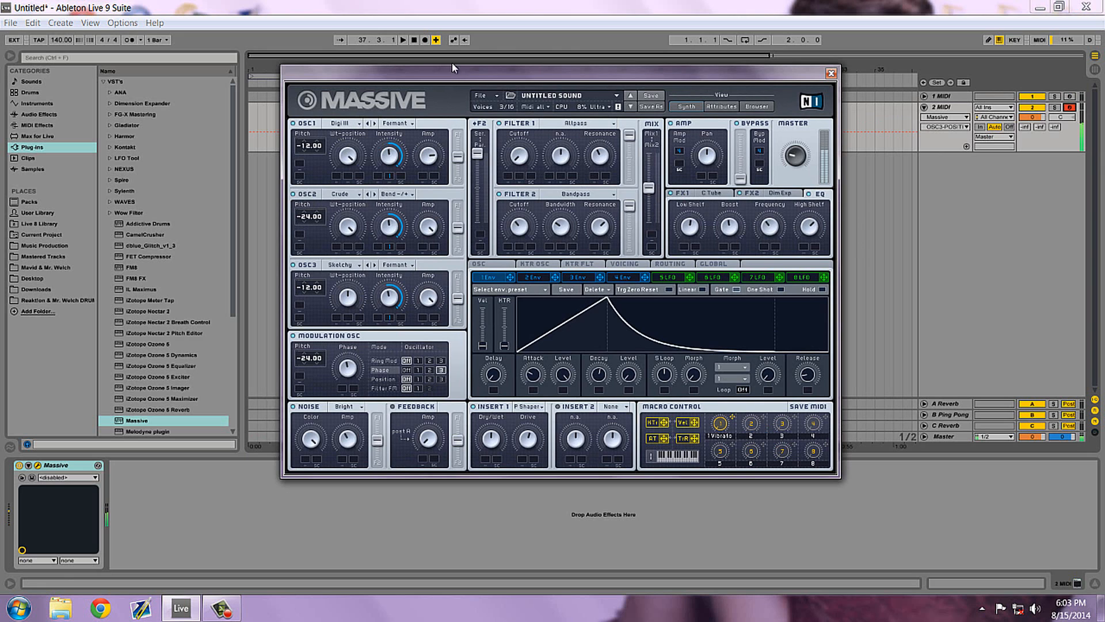
drag(451, 68, 441, 66)
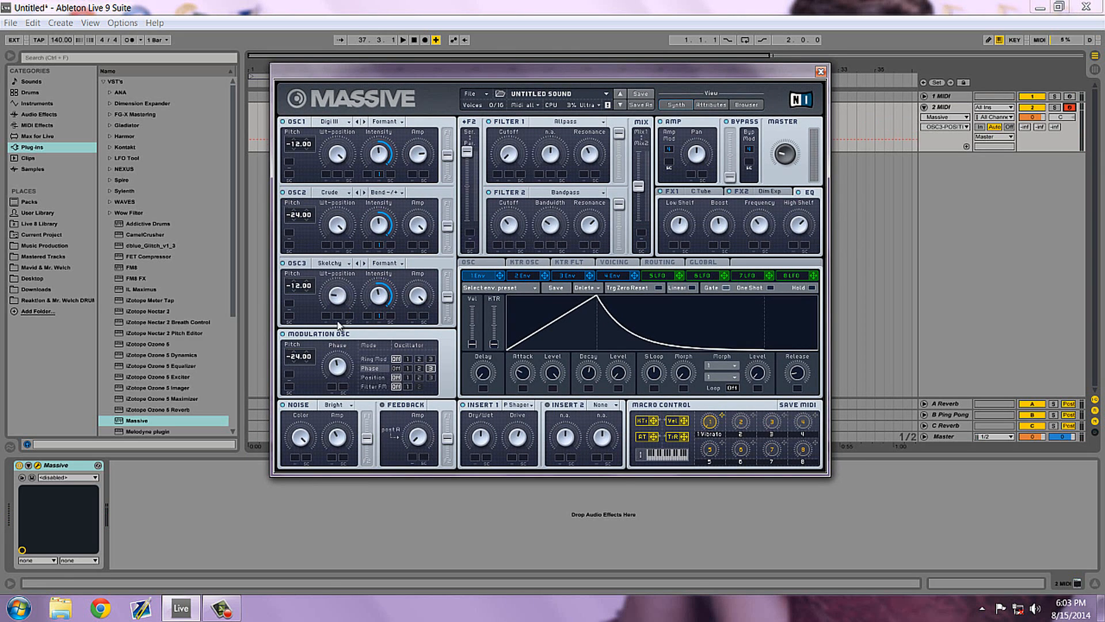
drag(336, 297, 310, 313)
double_click(336, 298)
drag(342, 297, 341, 273)
Review Massive's Voicing, Routing and Global settings, then return to the oscillator settings.
click(633, 262)
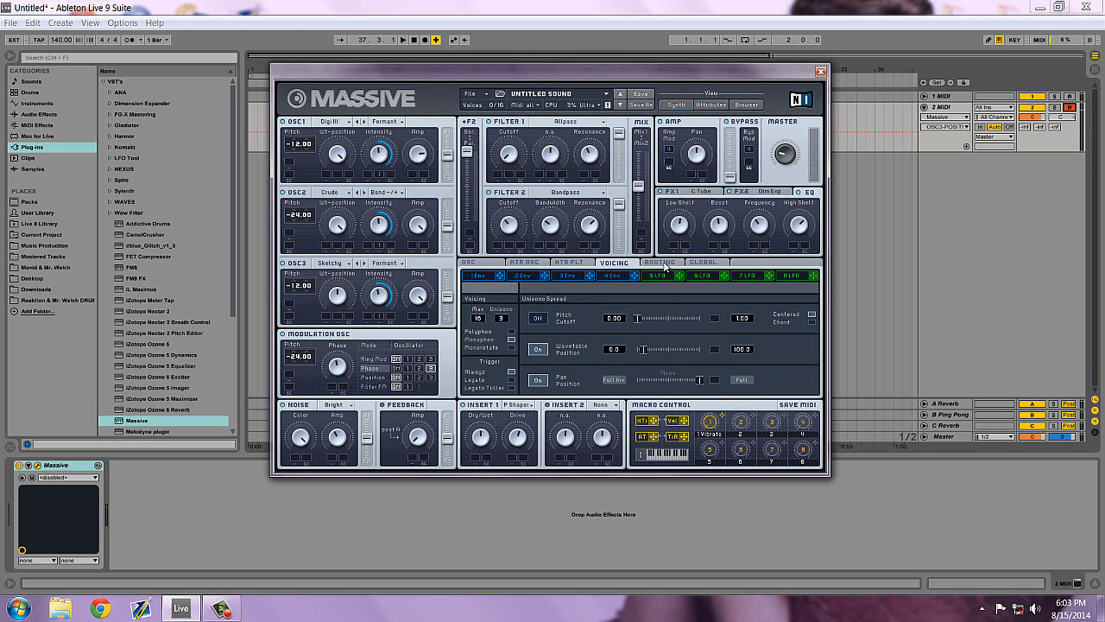
click(660, 263)
click(704, 263)
click(491, 263)
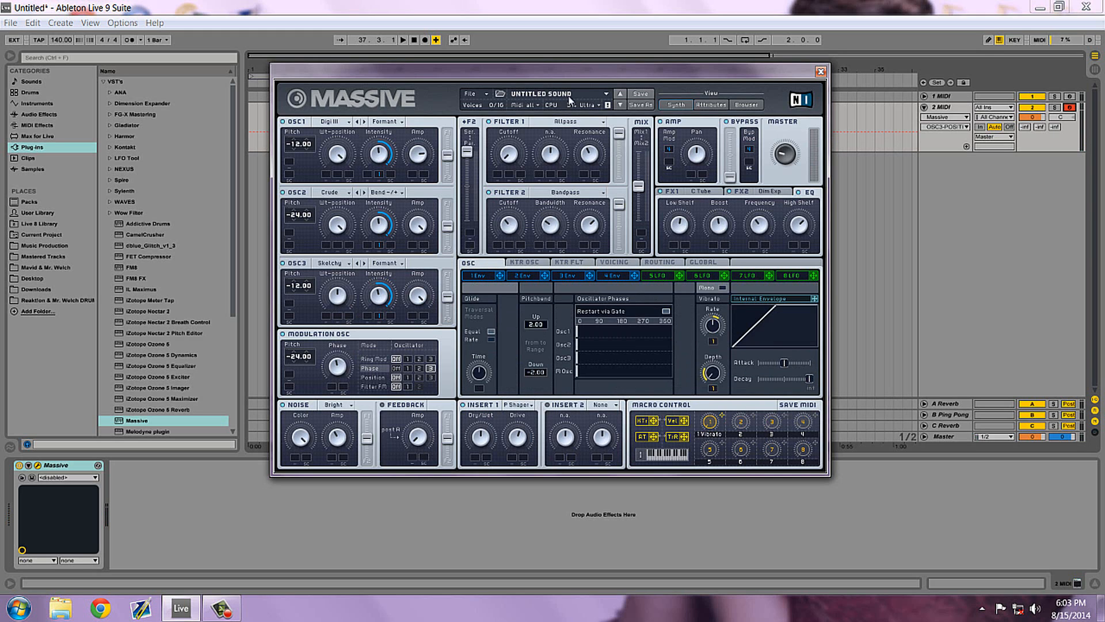
Push the F2 routing fader fully up to serial and reposition the Massive window.
drag(568, 73, 557, 71)
drag(459, 150, 449, 11)
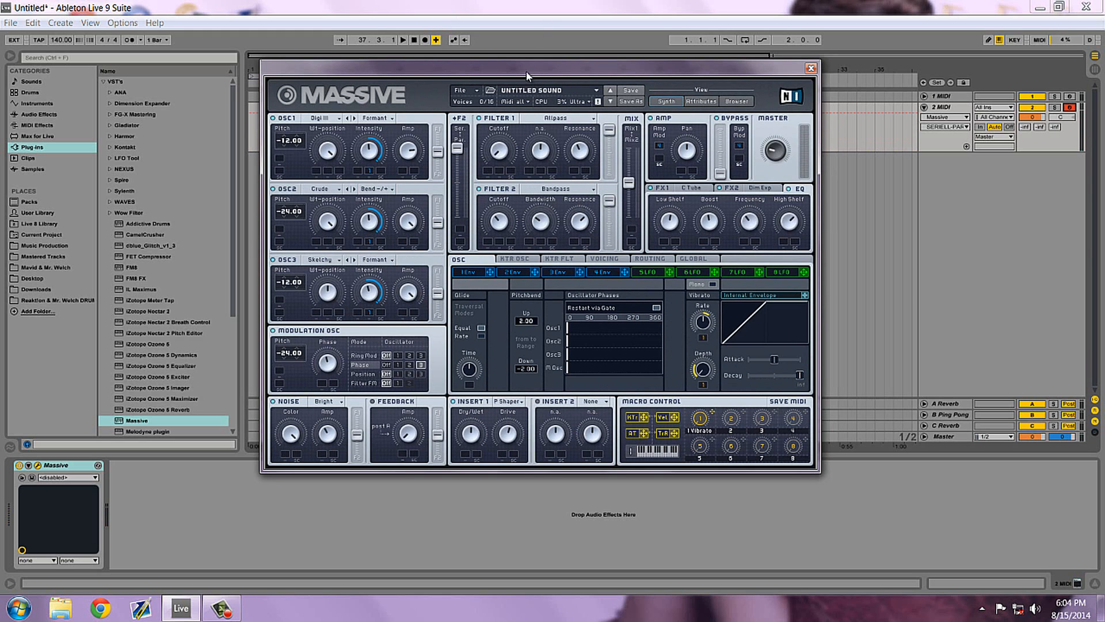
drag(527, 74, 499, 84)
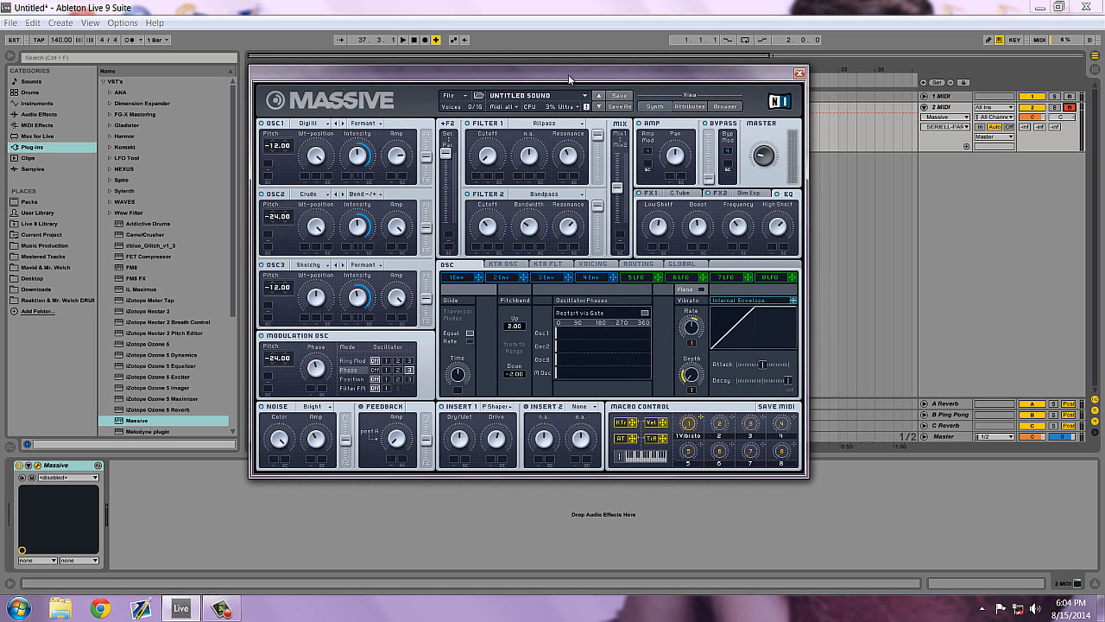
drag(569, 74, 577, 70)
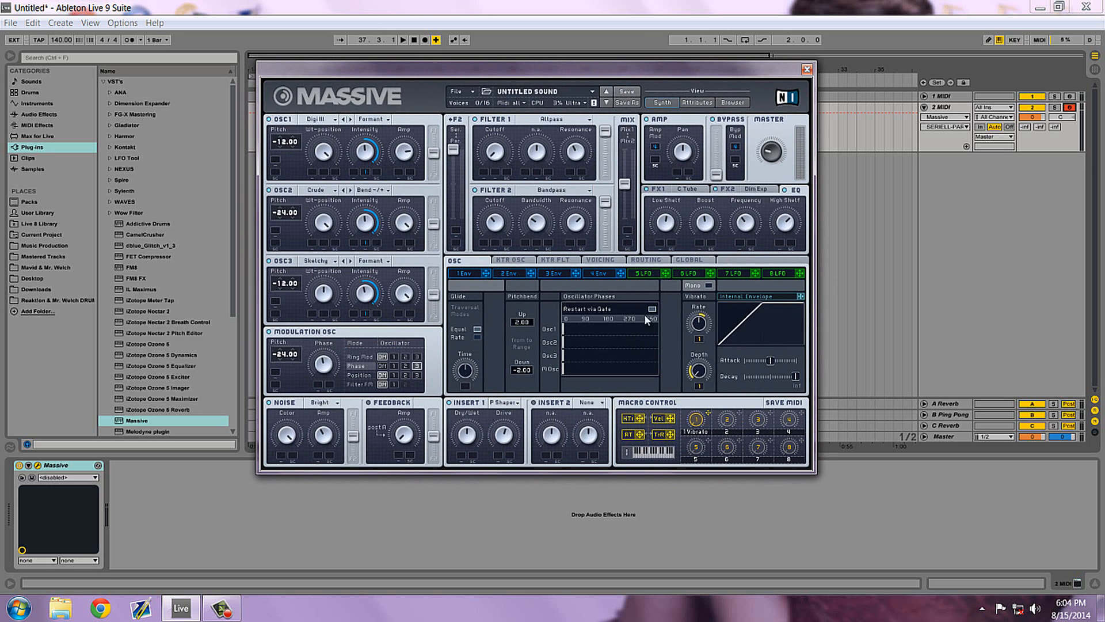